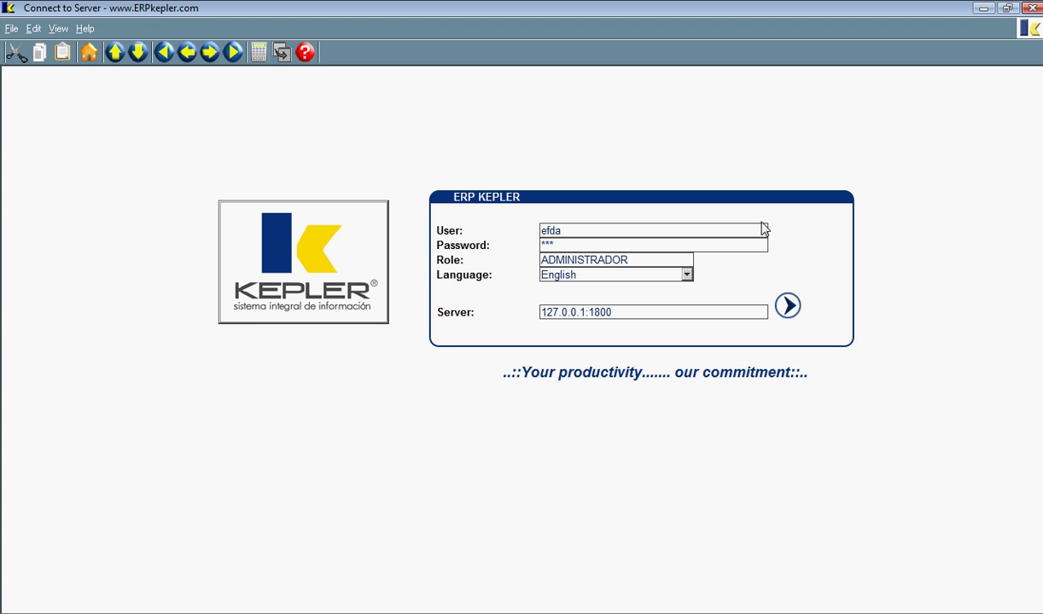
Log in to the ERP server with the prefilled credentials and English as the language
{"action": "key", "text": "Return"}
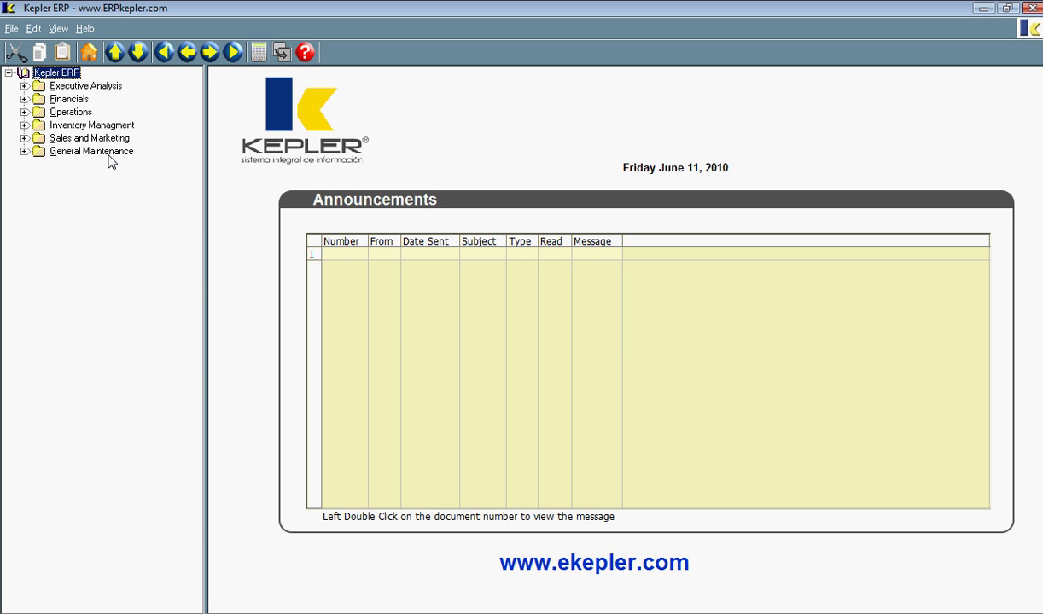
Expand the main module folders in the navigation tree, from Executive Analysis to General Maintenance, to examine their submodules
{"action": "double_click", "coordinate": [53, 85]}
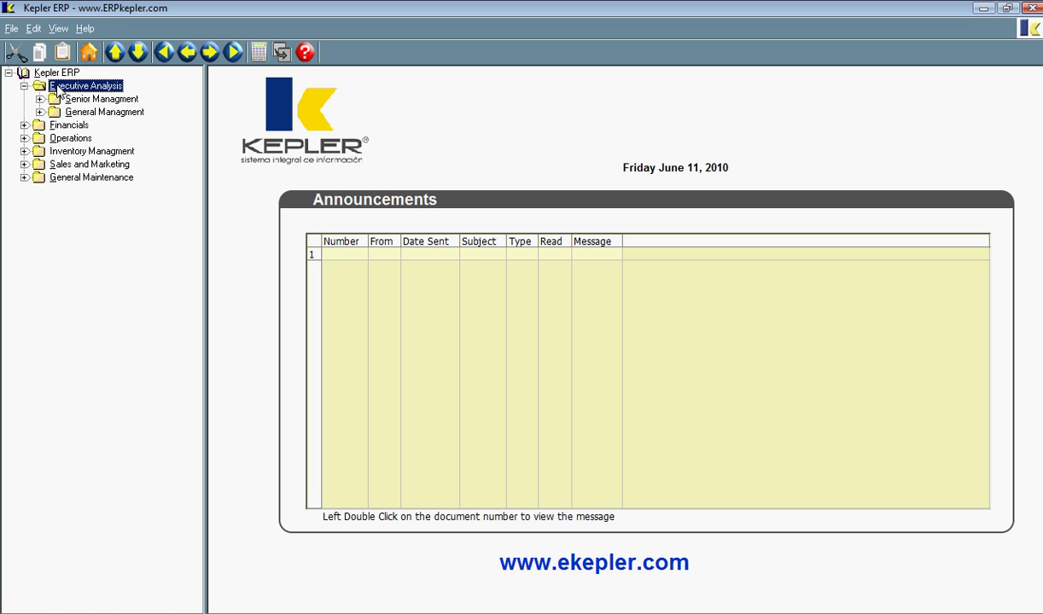
{"action": "double_click", "coordinate": [70, 125]}
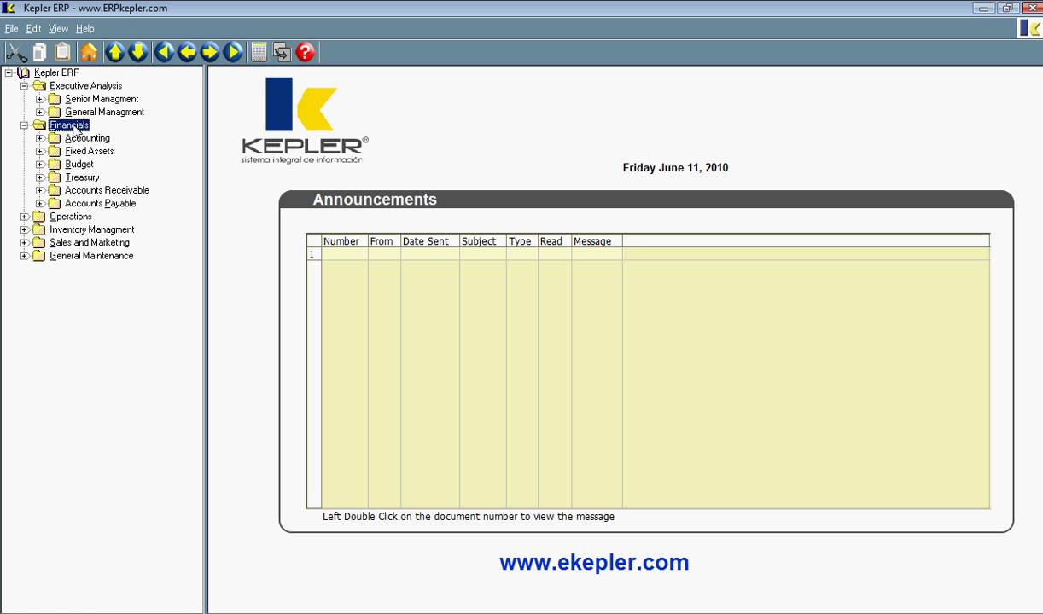
{"action": "double_click", "coordinate": [72, 217]}
{"action": "double_click", "coordinate": [87, 269]}
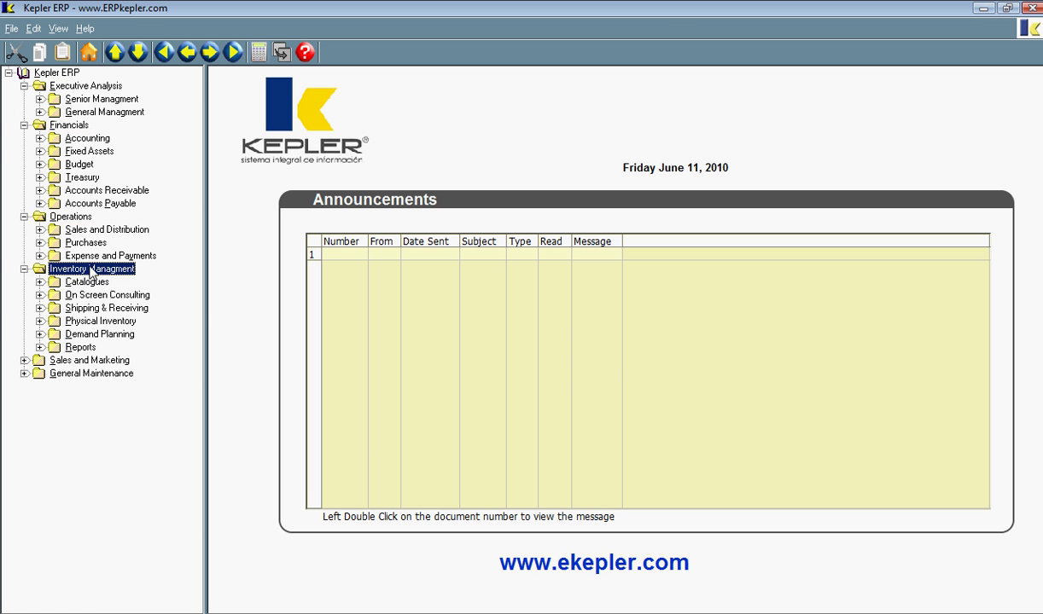
{"action": "double_click", "coordinate": [85, 359]}
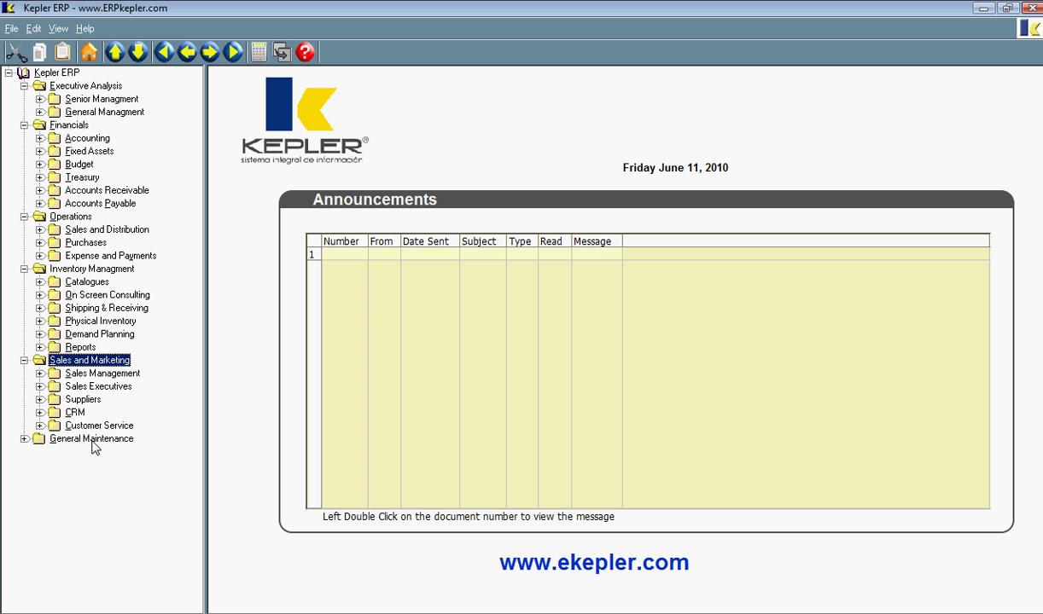
{"action": "left_click", "coordinate": [92, 439]}
{"action": "double_click", "coordinate": [93, 442]}
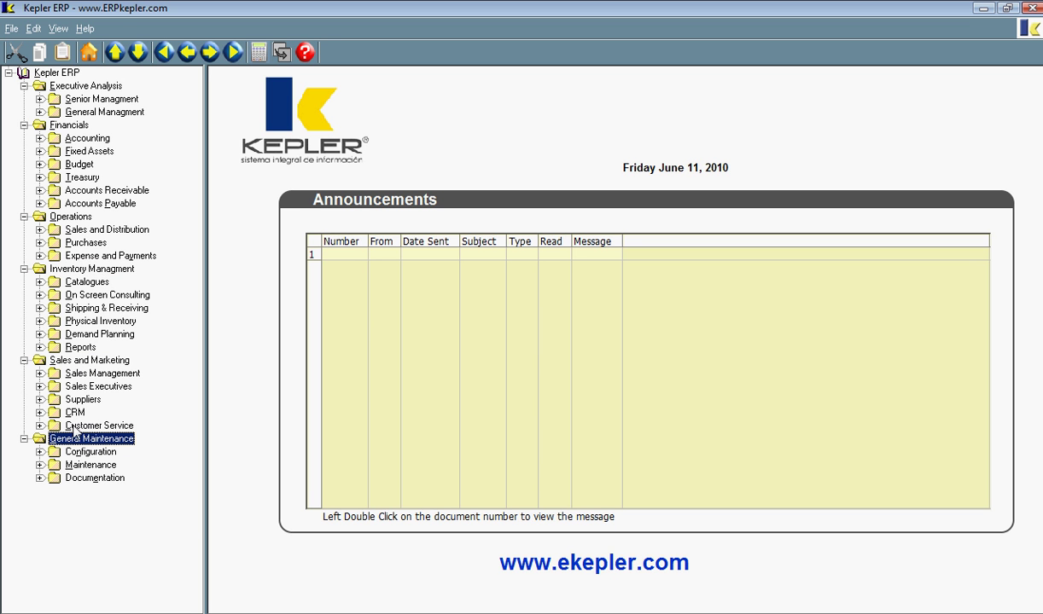
{"action": "double_click", "coordinate": [77, 442]}
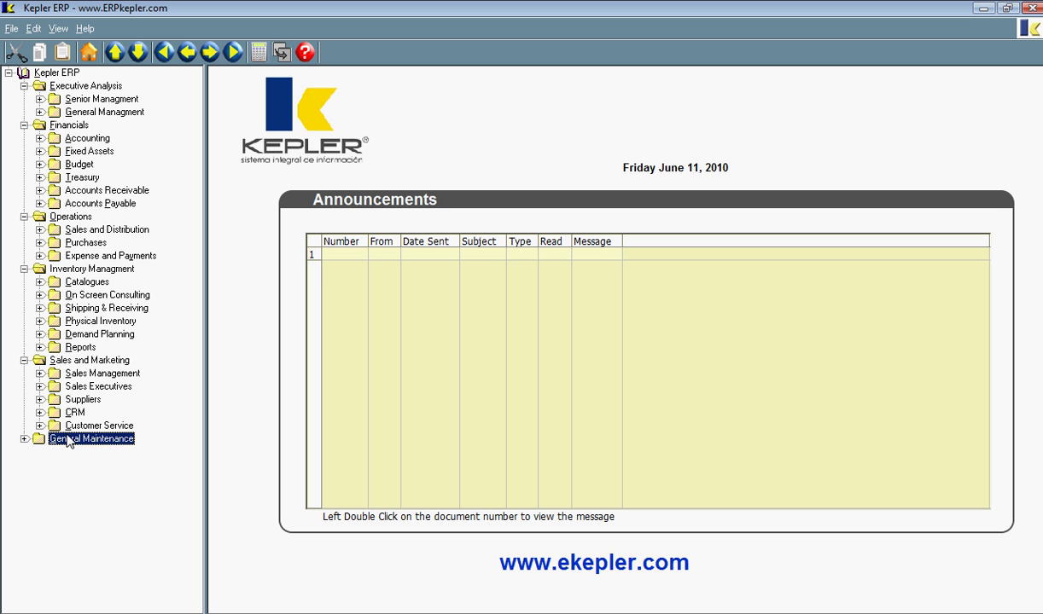
Collapse the whole Kepler ERP tree and reopen it with only the main modules listed
{"action": "key", "text": "Up"}
{"action": "key", "text": "Up"}
{"action": "key", "text": "Up"}
{"action": "key", "text": "Up"}
{"action": "key", "text": "Up"}
{"action": "key", "text": "Up"}
{"action": "key", "text": "Up"}
{"action": "key", "text": "Up"}
{"action": "key", "text": "Up"}
{"action": "key", "text": "Up"}
{"action": "key", "text": "Up"}
{"action": "key", "text": "Up"}
{"action": "key", "text": "Up"}
{"action": "key", "text": "Up"}
{"action": "key", "text": "Up"}
{"action": "key", "text": "Up"}
{"action": "key", "text": "Up"}
{"action": "key", "text": "Up"}
{"action": "key", "text": "Up"}
{"action": "key", "text": "Up"}
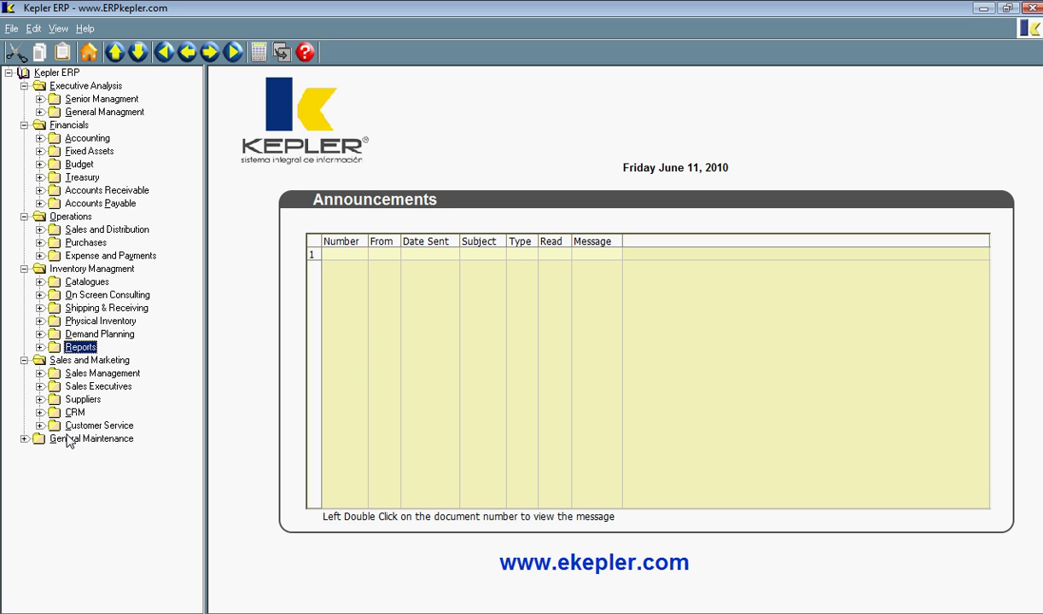
{"action": "key", "text": "Up"}
{"action": "key", "text": "Left"}
{"action": "key", "text": "Right"}
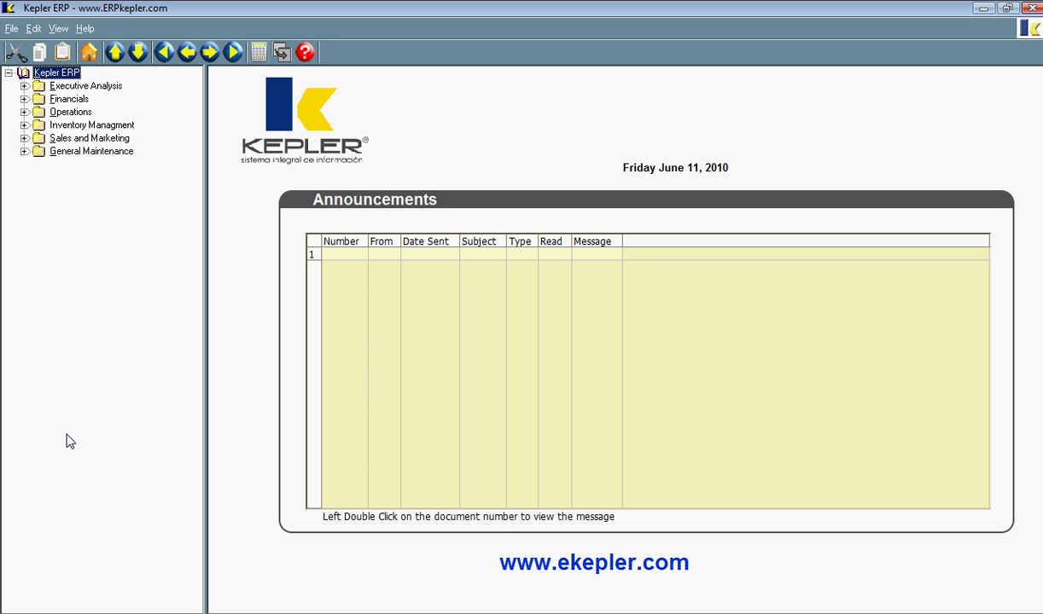
Expand the Operations module down to the Sales folder under Sales and Distribution
{"action": "key", "text": "Down"}
{"action": "key", "text": "Down"}
{"action": "key", "text": "Down"}
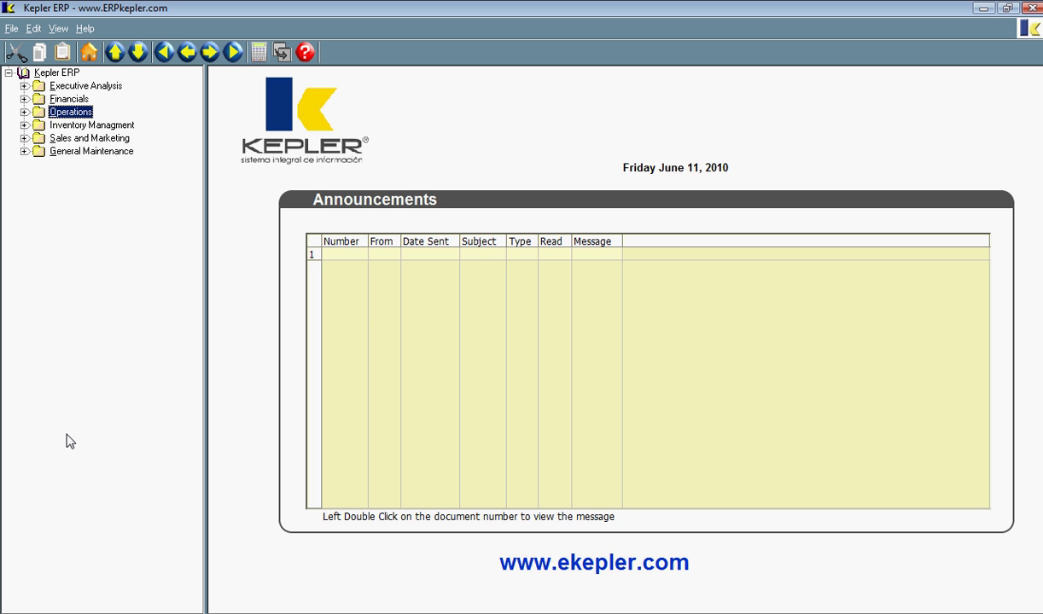
{"action": "key", "text": "Right"}
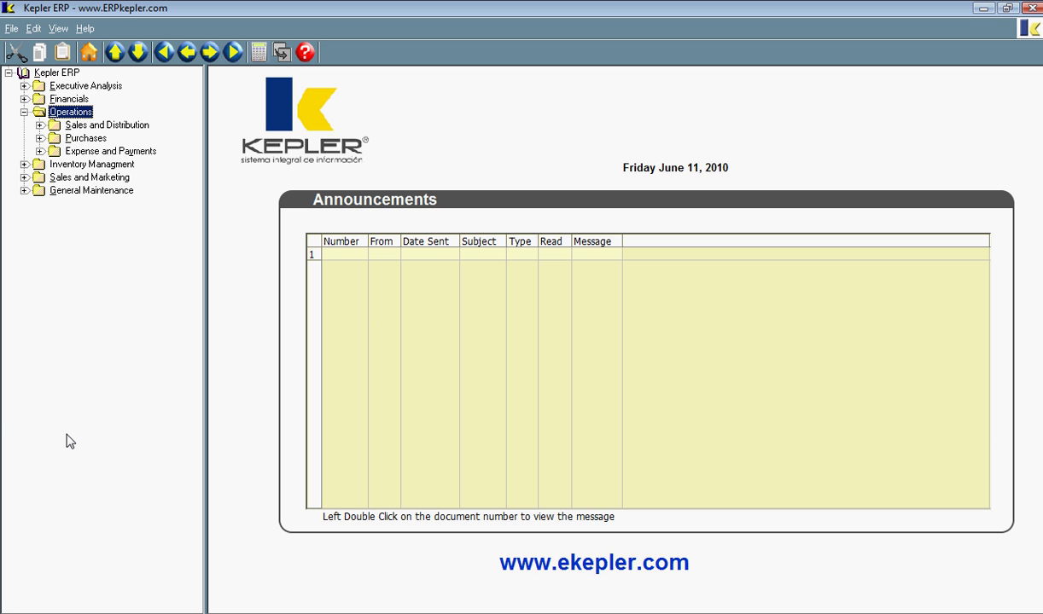
{"action": "key", "text": "Down"}
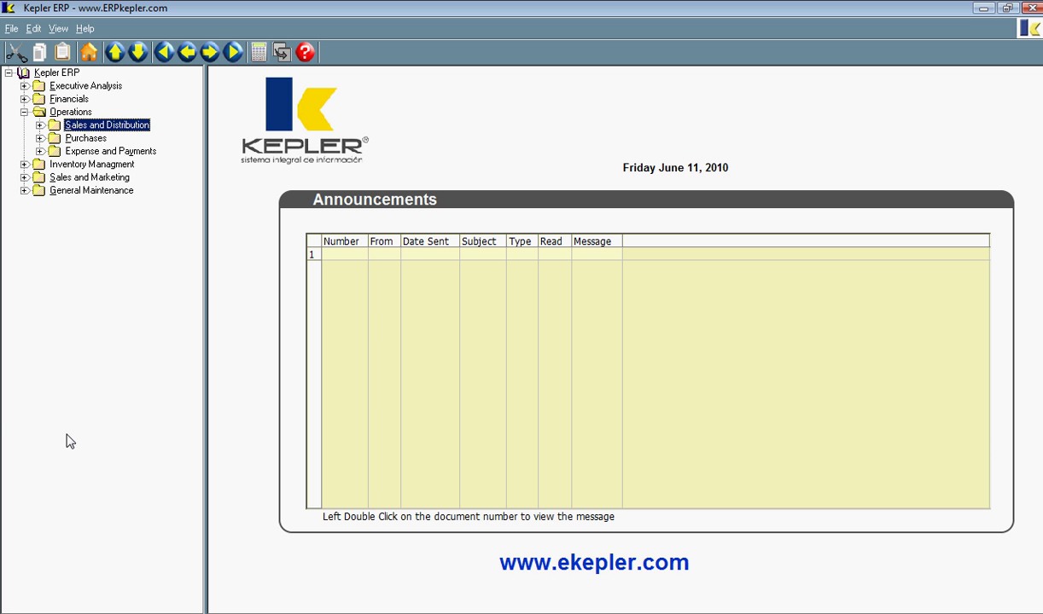
{"action": "key", "text": "Right"}
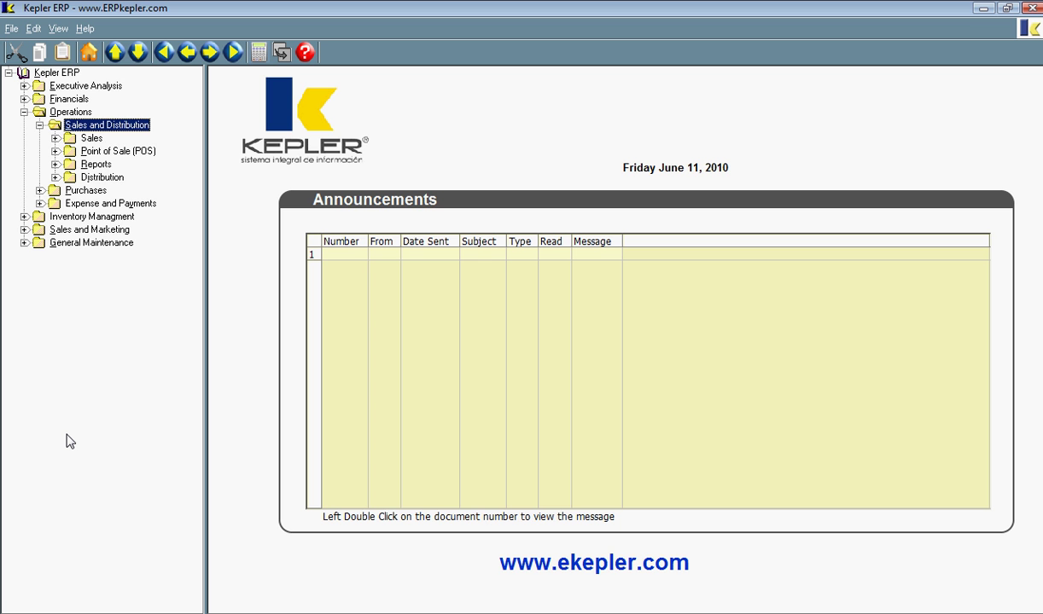
{"action": "key", "text": "Down"}
{"action": "key", "text": "Right"}
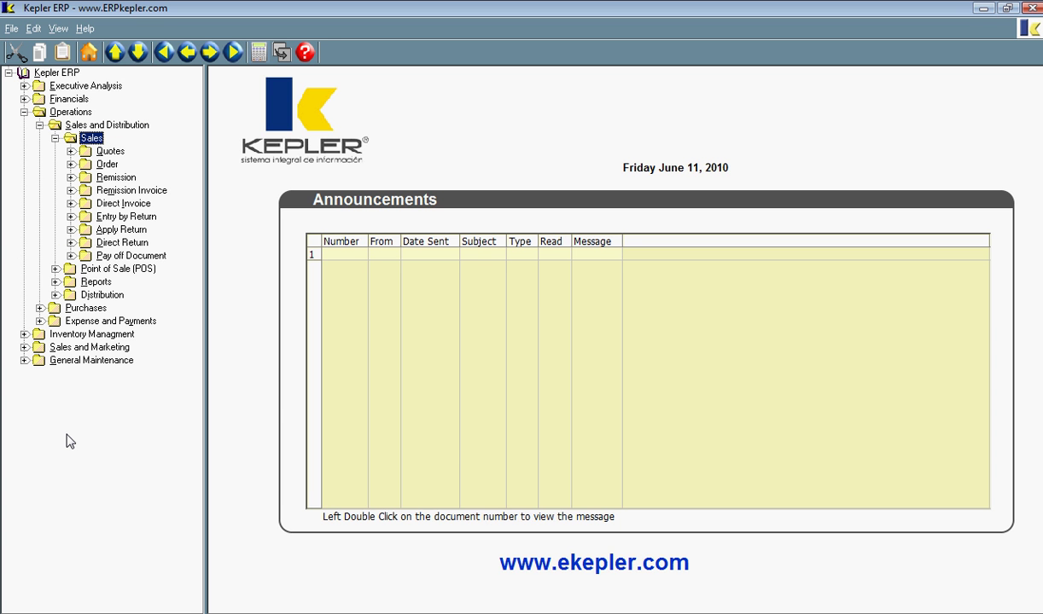
Open the Direct Invoice Entry form from the Direct Invoice folder under Sales
{"action": "key", "text": "Down"}
{"action": "key", "text": "Down"}
{"action": "key", "text": "Down"}
{"action": "key", "text": "Down"}
{"action": "key", "text": "Down"}
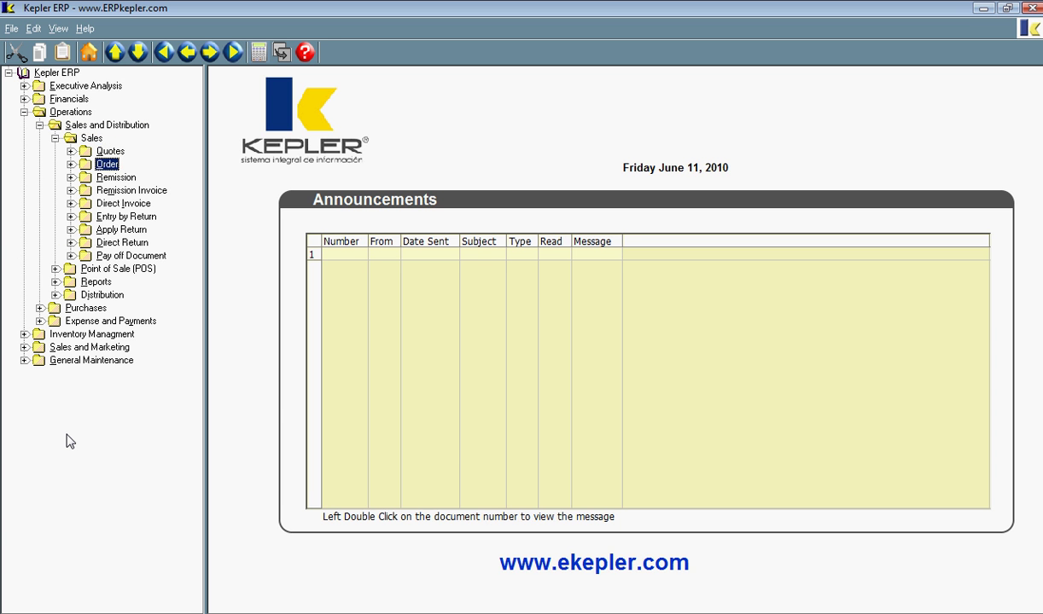
{"action": "key", "text": "Right"}
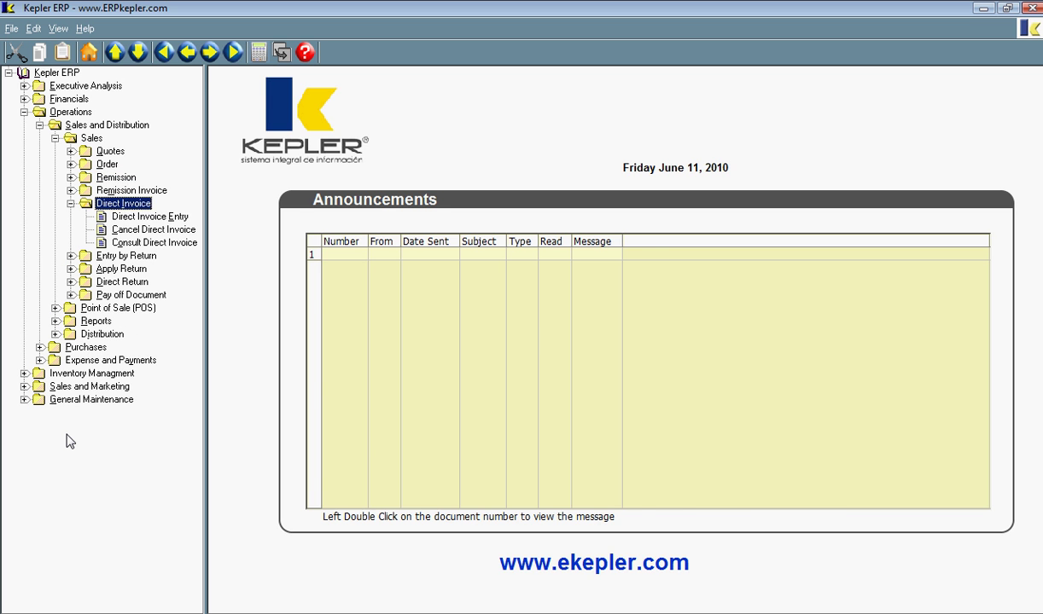
{"action": "key", "text": "Down"}
{"action": "key", "text": "Return"}
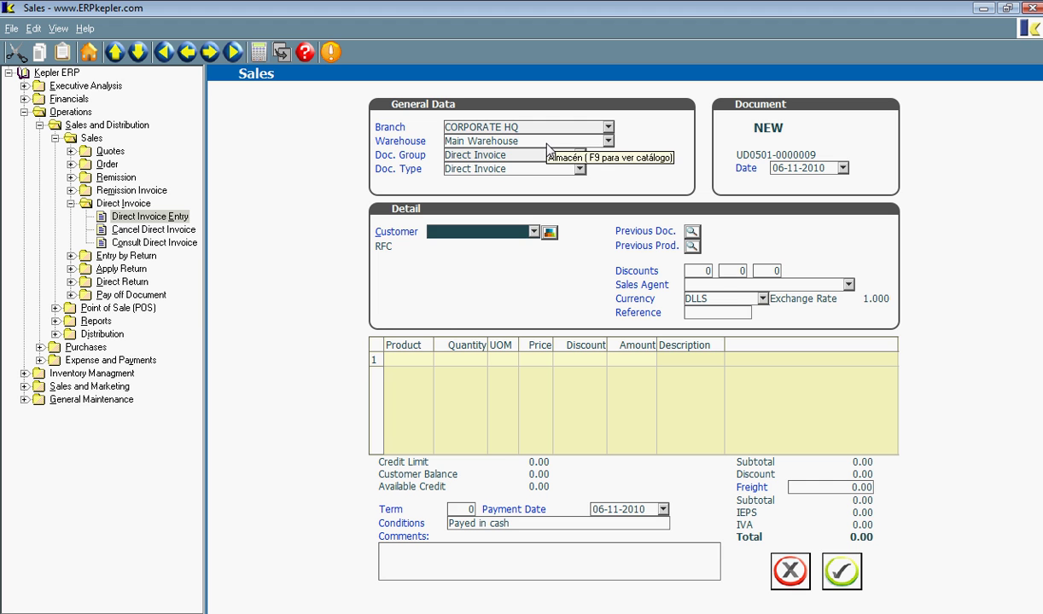
Look up the customer catalogue and select Flower Distributors of Austin LLC as the invoice's customer
{"action": "left_click", "coordinate": [521, 137]}
{"action": "left_click", "coordinate": [531, 171]}
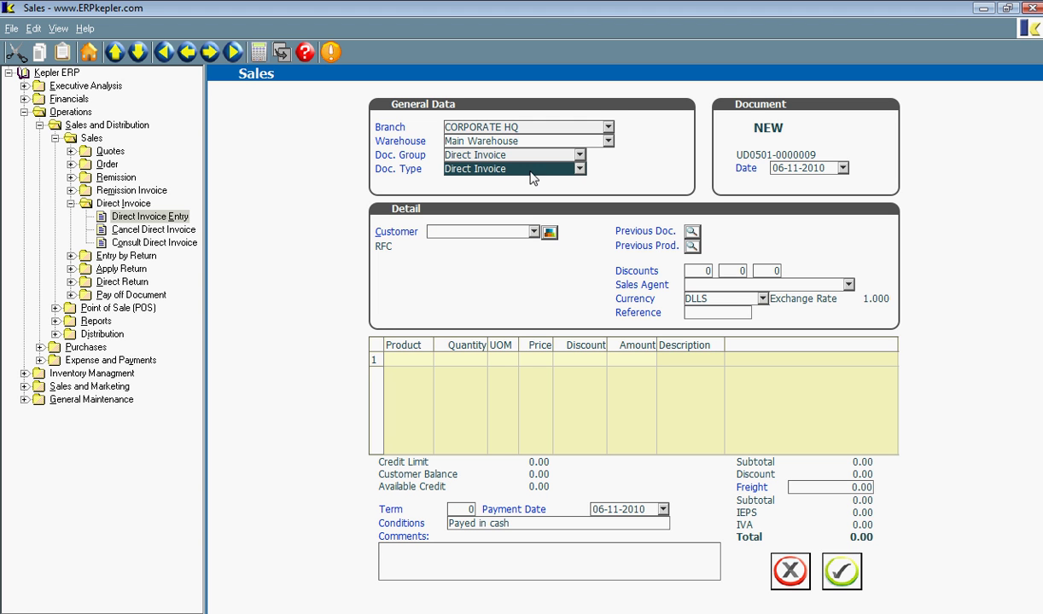
{"action": "left_click", "coordinate": [495, 233]}
{"action": "key", "text": "F9"}
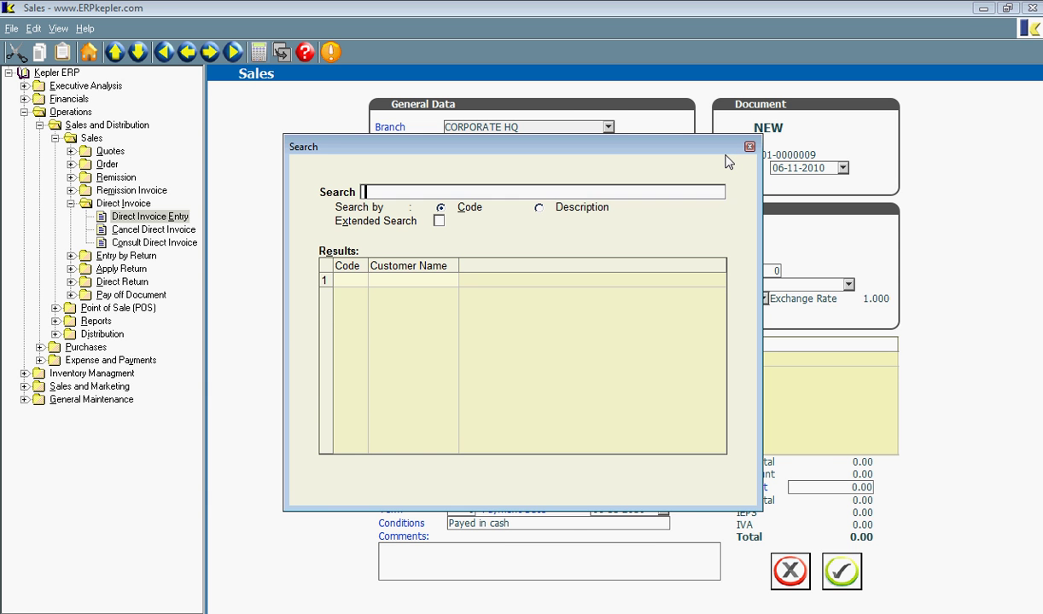
{"action": "key", "text": "Return"}
{"action": "key", "text": "Tab"}
{"action": "key", "text": "Tab"}
{"action": "key", "text": "Tab"}
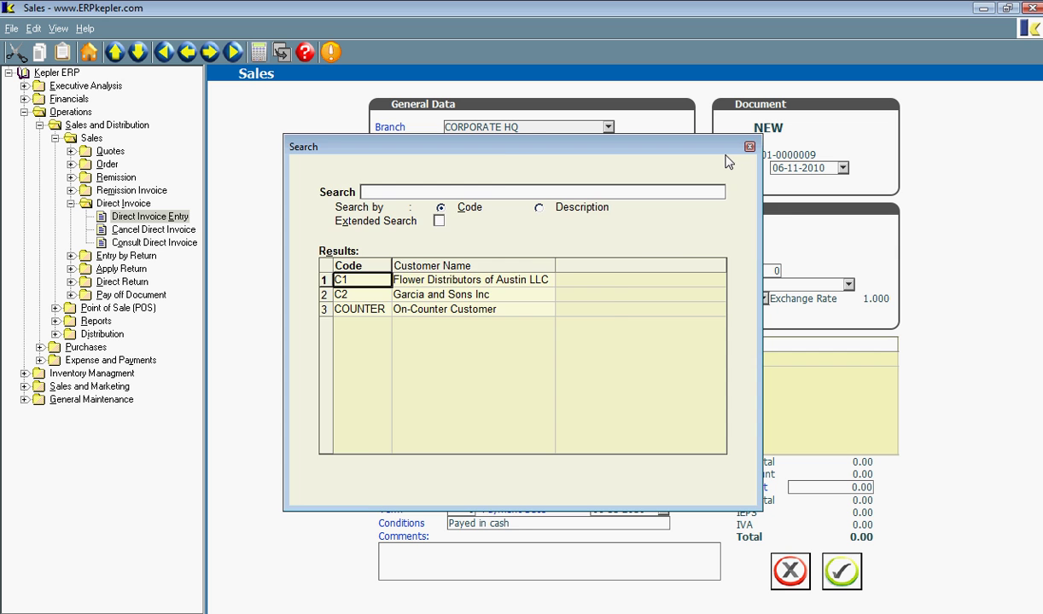
{"action": "key", "text": "Return"}
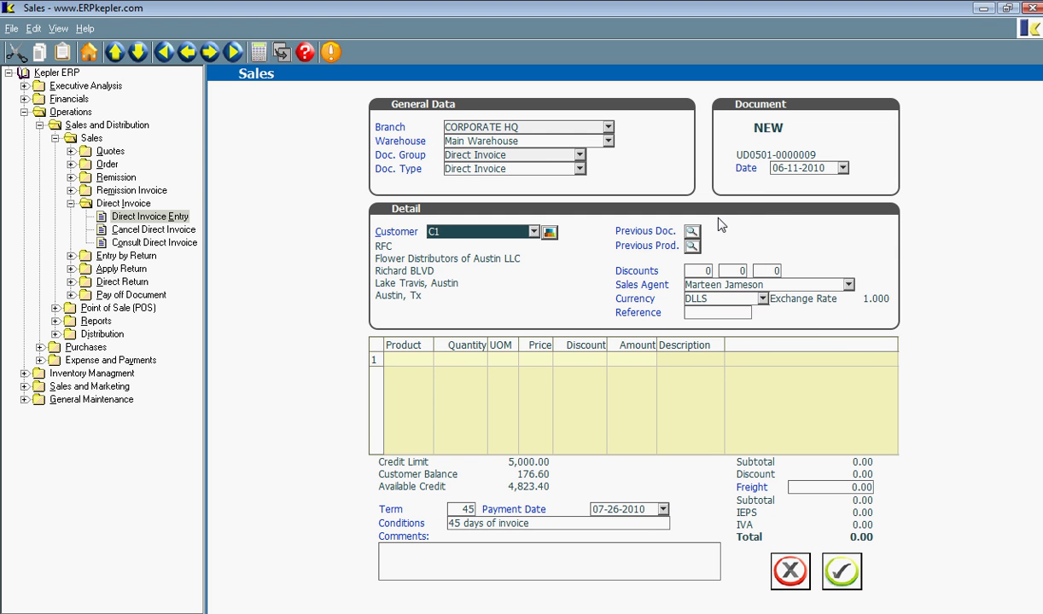
Load the customer's existing sales order into the invoice as the previous document and check the product line's quantity and price
{"action": "left_click", "coordinate": [691, 231]}
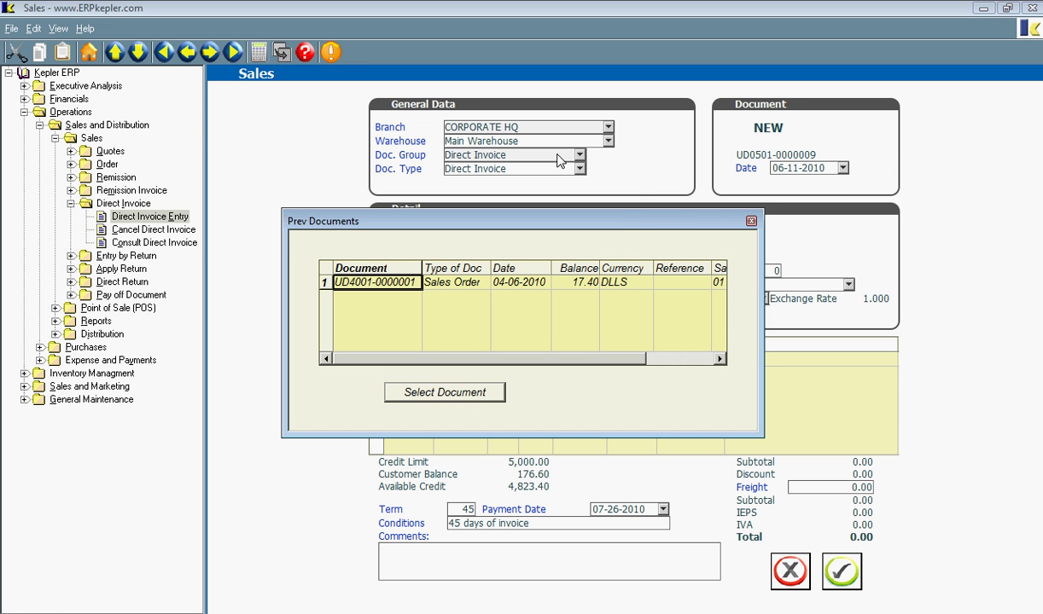
{"action": "left_click", "coordinate": [476, 395]}
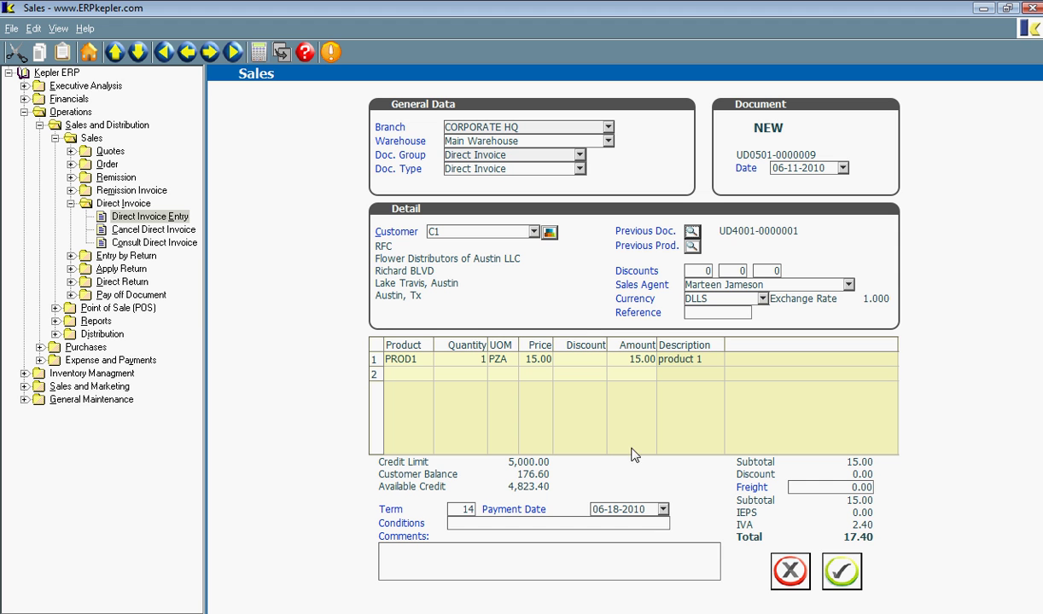
{"action": "left_click", "coordinate": [411, 366]}
{"action": "left_click", "coordinate": [464, 358]}
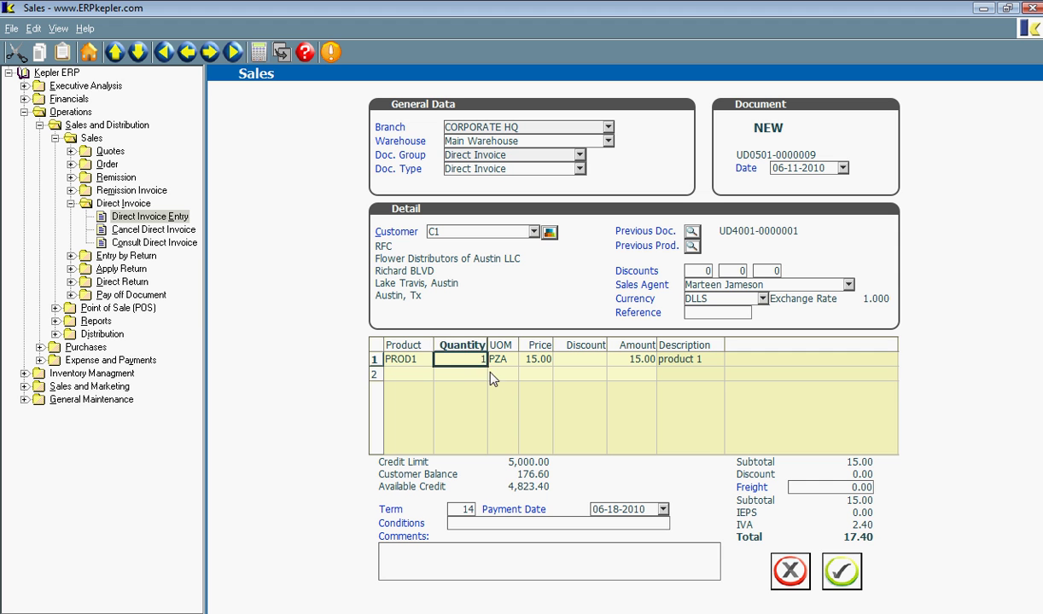
{"action": "left_click", "coordinate": [538, 362]}
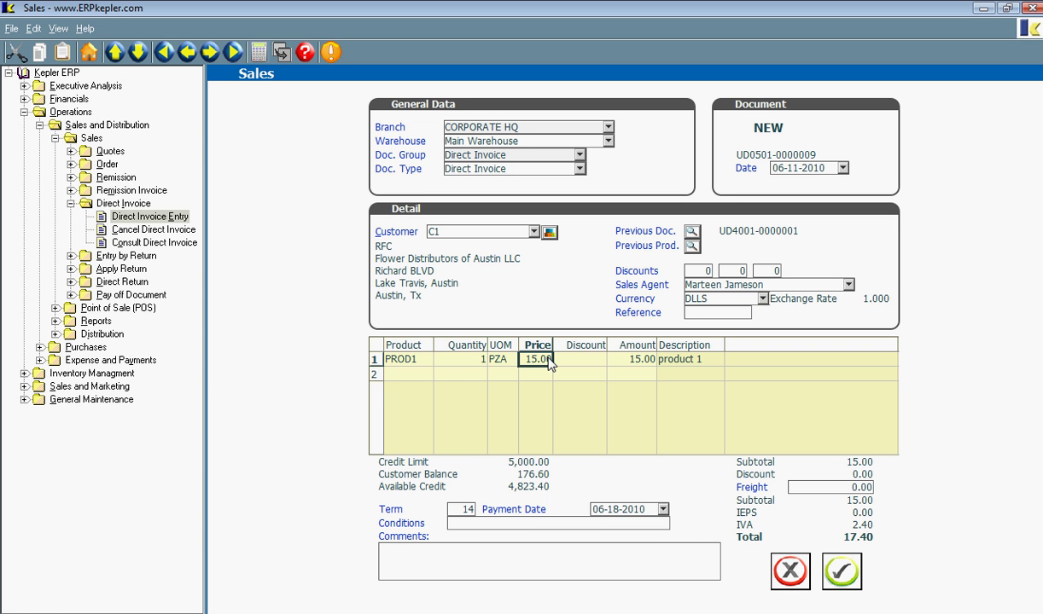
Set the payment term to 30 days and save the direct invoice
{"action": "left_click", "coordinate": [465, 510]}
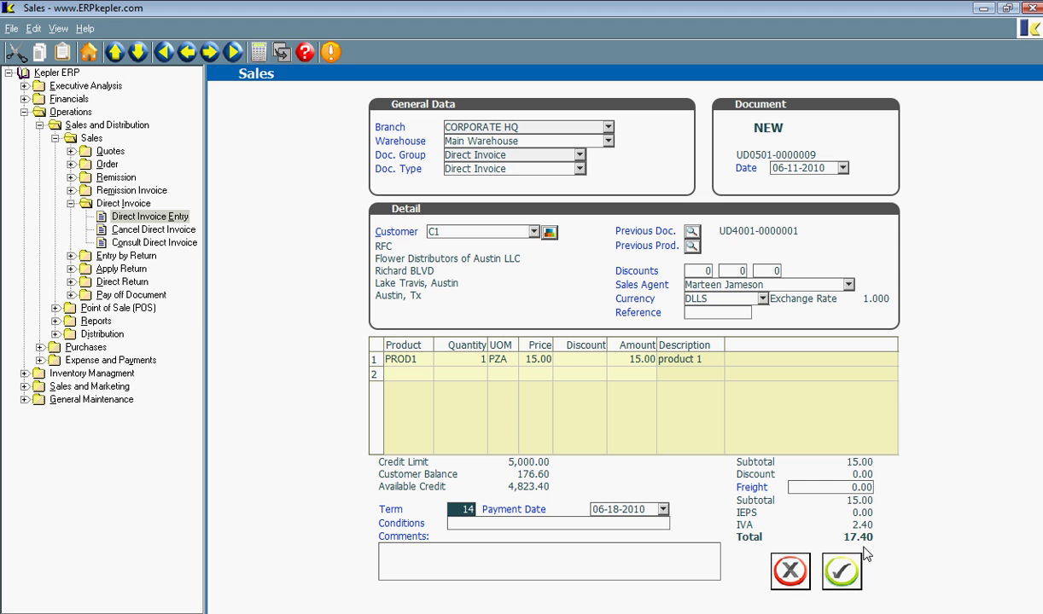
{"action": "type", "text": "30"}
{"action": "key", "text": "Tab"}
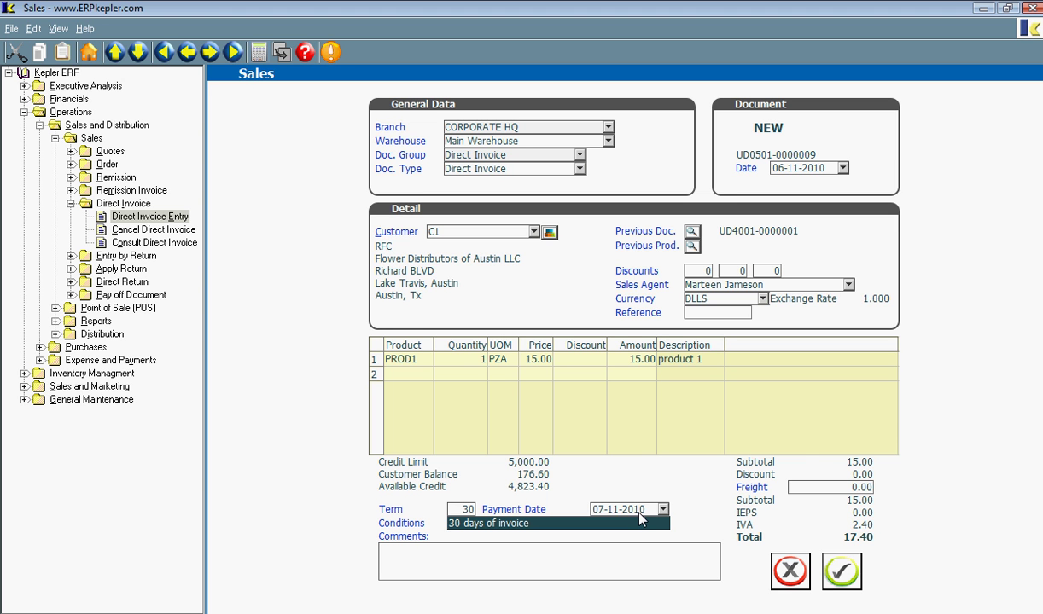
{"action": "left_click", "coordinate": [836, 566]}
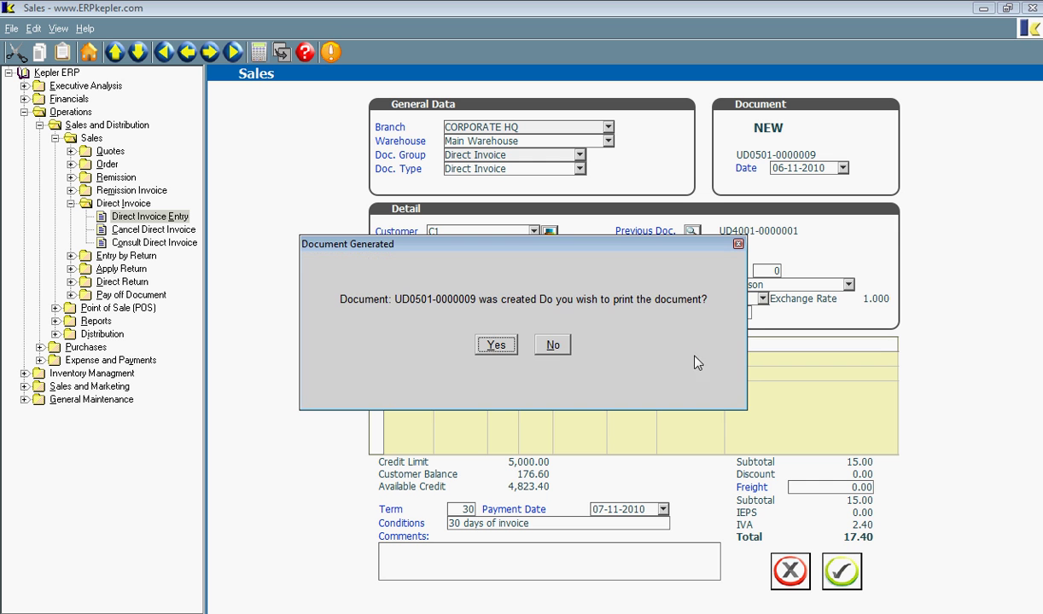
Open the generated invoice's print preview, maximize it, and view the print options without printing
{"action": "left_click", "coordinate": [493, 346]}
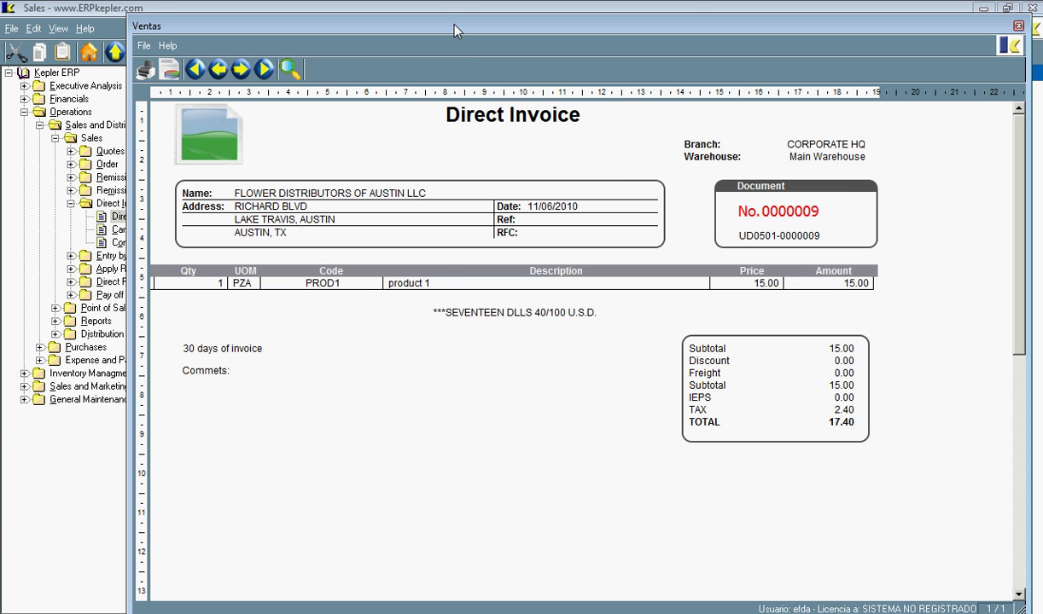
{"action": "double_click", "coordinate": [454, 26]}
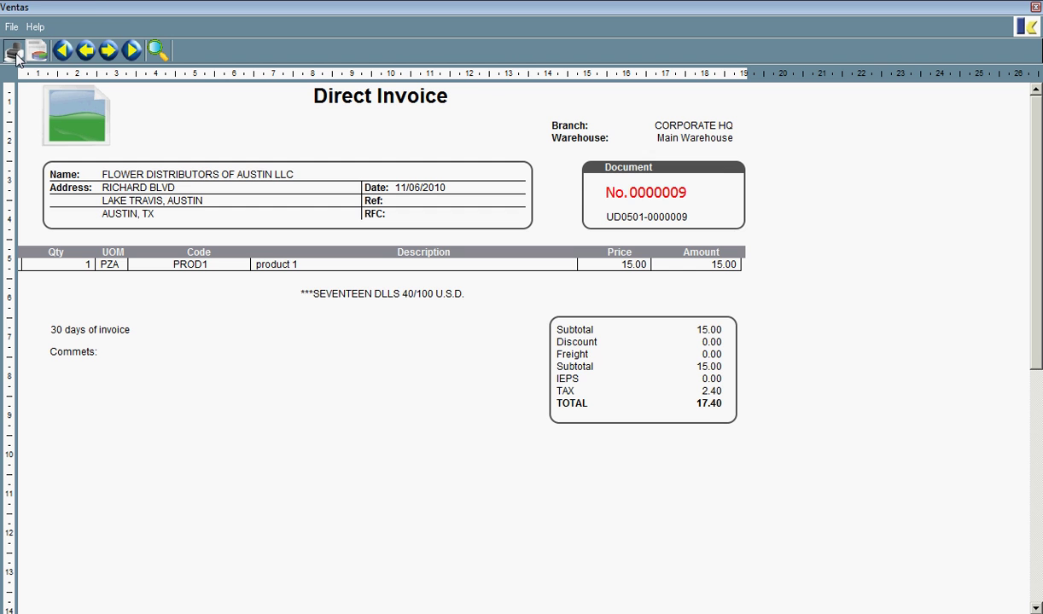
{"action": "left_click", "coordinate": [14, 51]}
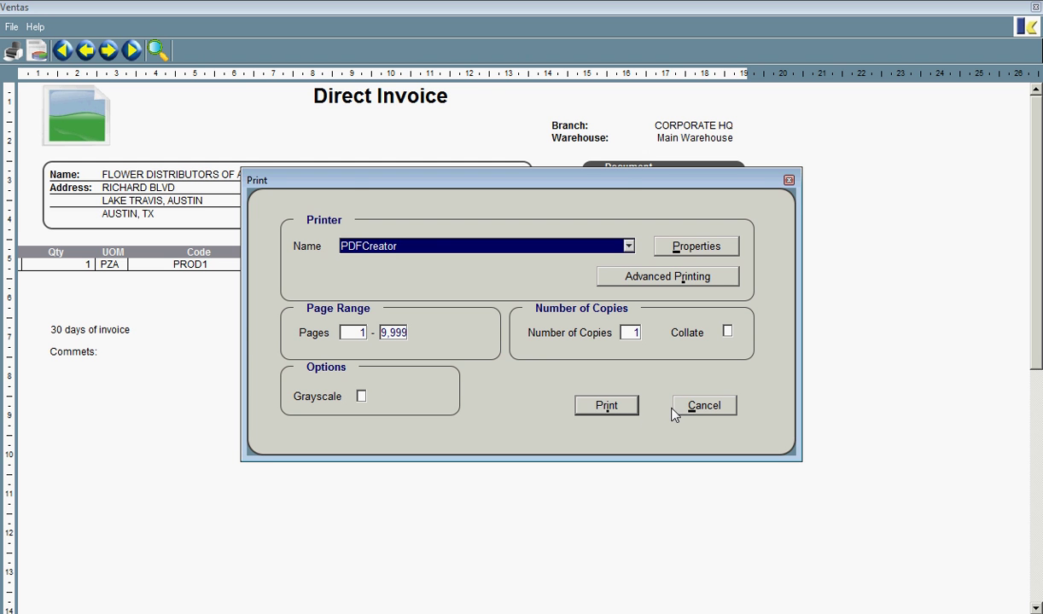
{"action": "left_click", "coordinate": [697, 407]}
Try the page export options with File as the destination and sending by email enabled, and cancel the export
{"action": "left_click", "coordinate": [38, 52]}
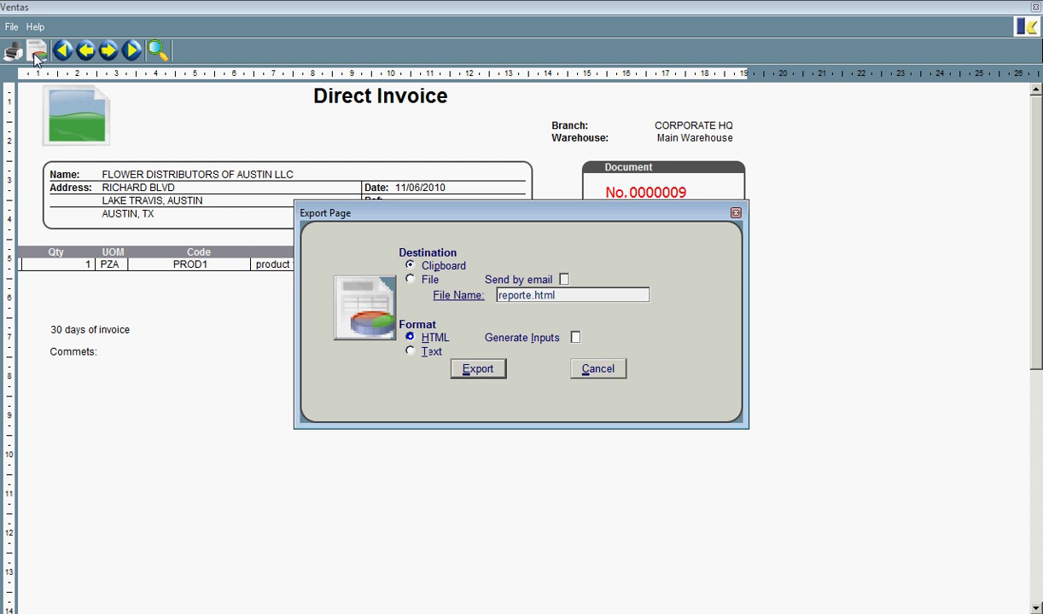
{"action": "left_click", "coordinate": [411, 280]}
{"action": "left_click", "coordinate": [499, 297]}
{"action": "left_click", "coordinate": [563, 279]}
{"action": "left_click", "coordinate": [602, 371]}
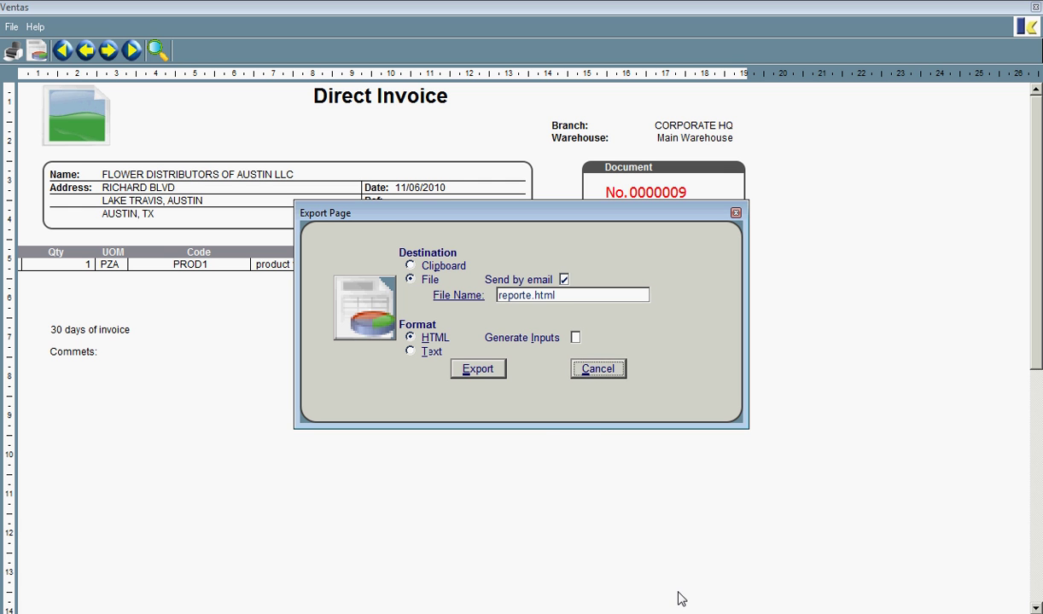
Restore the invoice preview window to its normal size and close it
{"action": "double_click", "coordinate": [588, 7]}
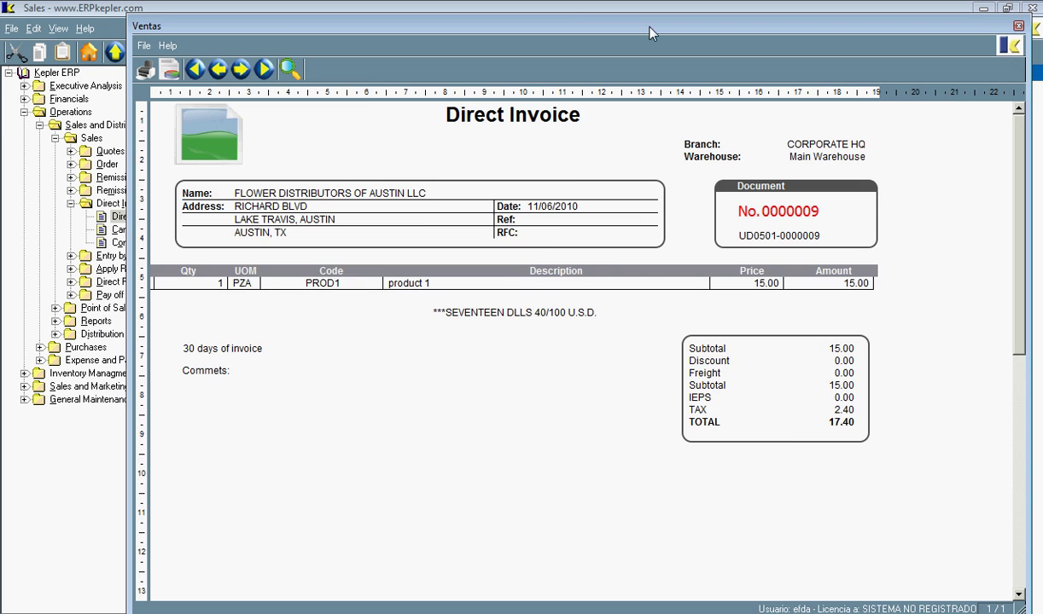
{"action": "left_click", "coordinate": [1018, 24]}
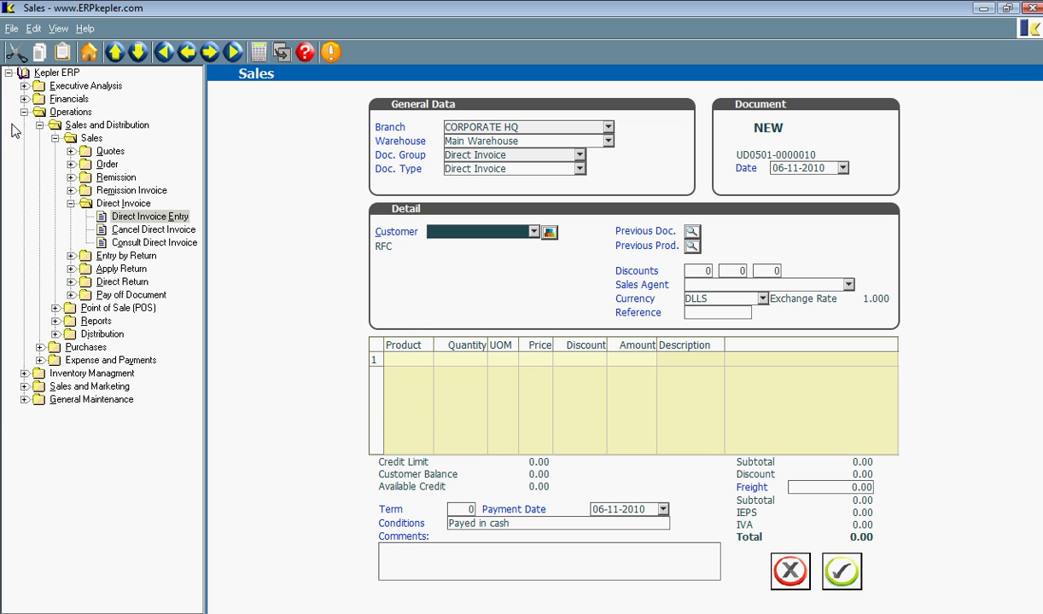
View the Customer Balance Sheet form, and open A/R Analysis from the Accounts Receivable on-screen consulting section under Financials
{"action": "double_click", "coordinate": [70, 112]}
{"action": "double_click", "coordinate": [70, 99]}
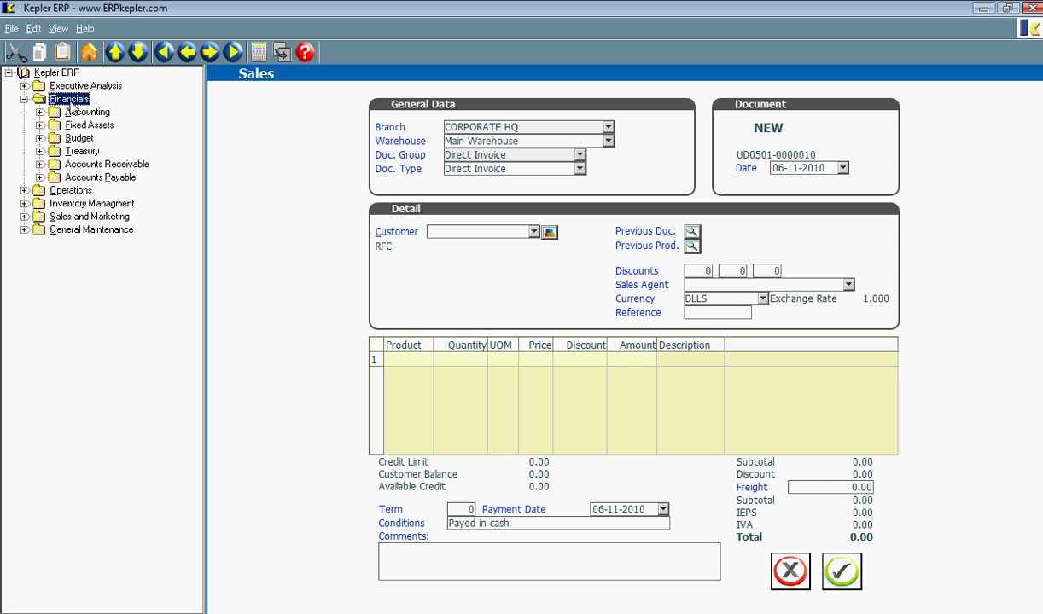
{"action": "double_click", "coordinate": [90, 164]}
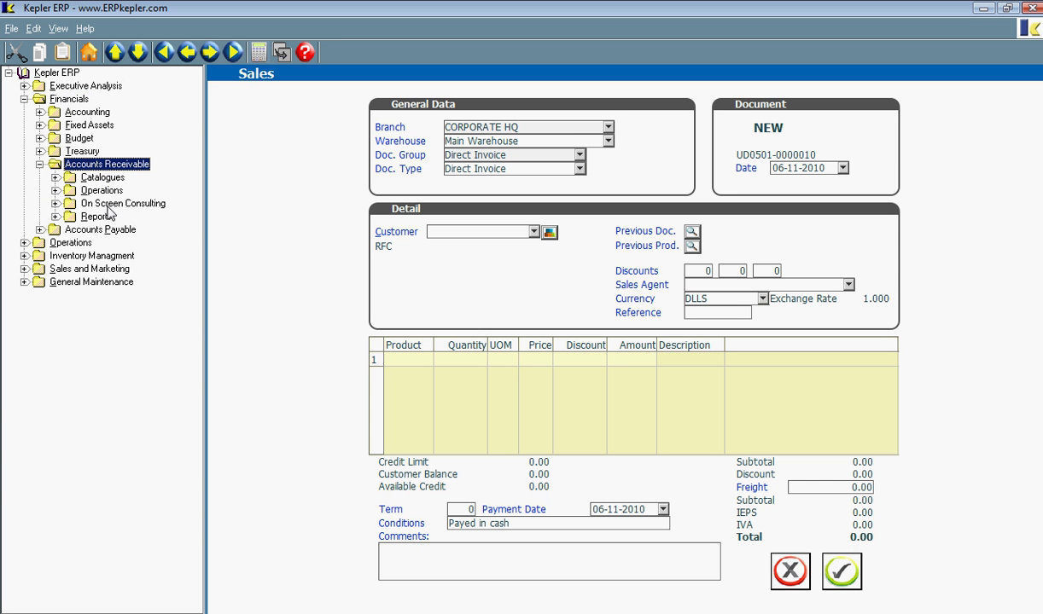
{"action": "double_click", "coordinate": [99, 203]}
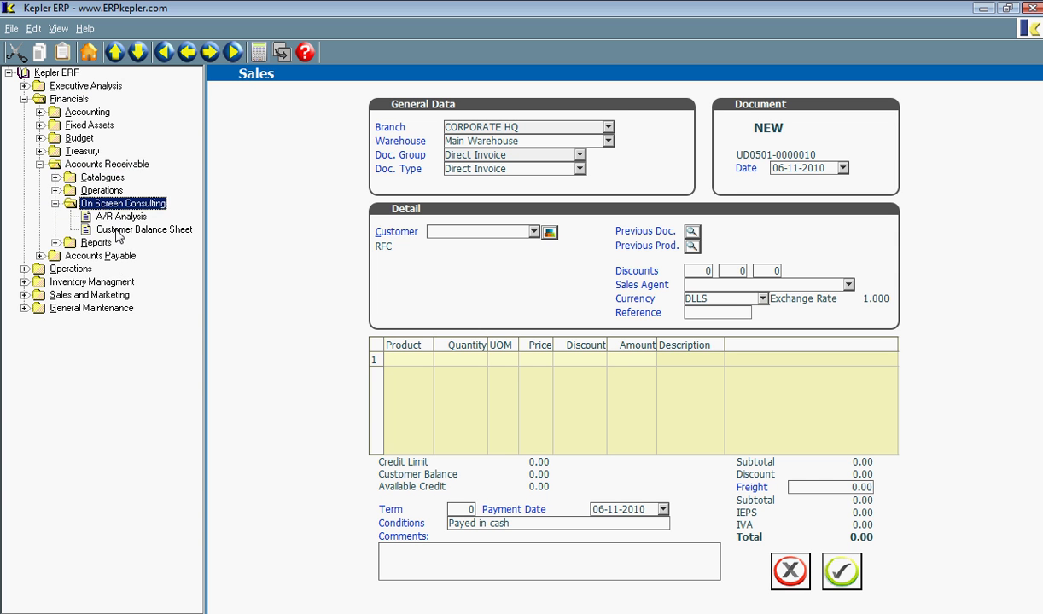
{"action": "double_click", "coordinate": [118, 236]}
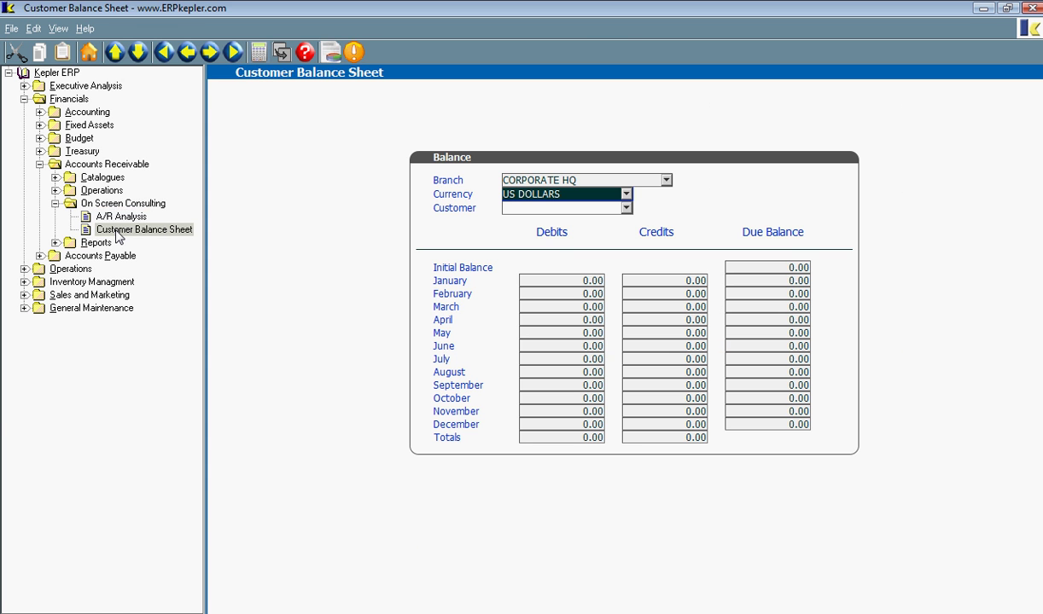
{"action": "double_click", "coordinate": [120, 217]}
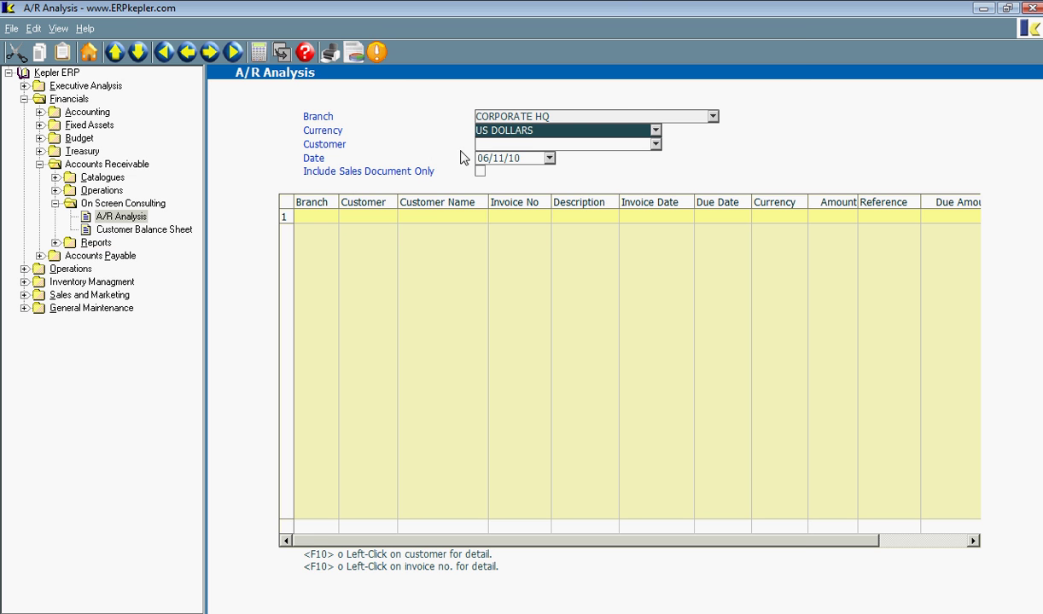
List the receivables of Flower Distributors of Austin LLC and check the number and date of the direct invoice dated 11/06/10
{"action": "left_click", "coordinate": [529, 145]}
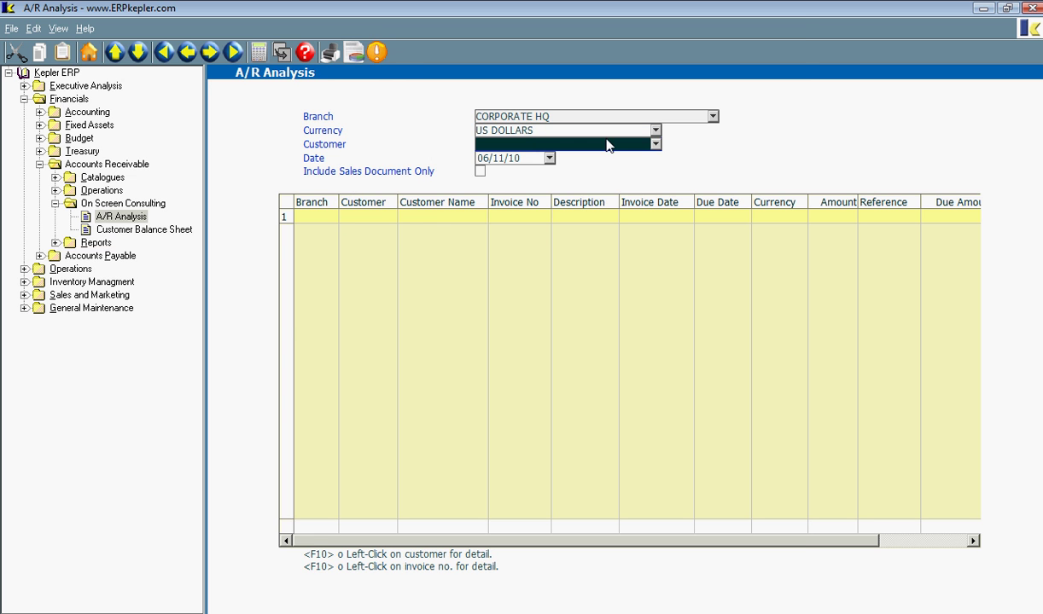
{"action": "key", "text": "F10"}
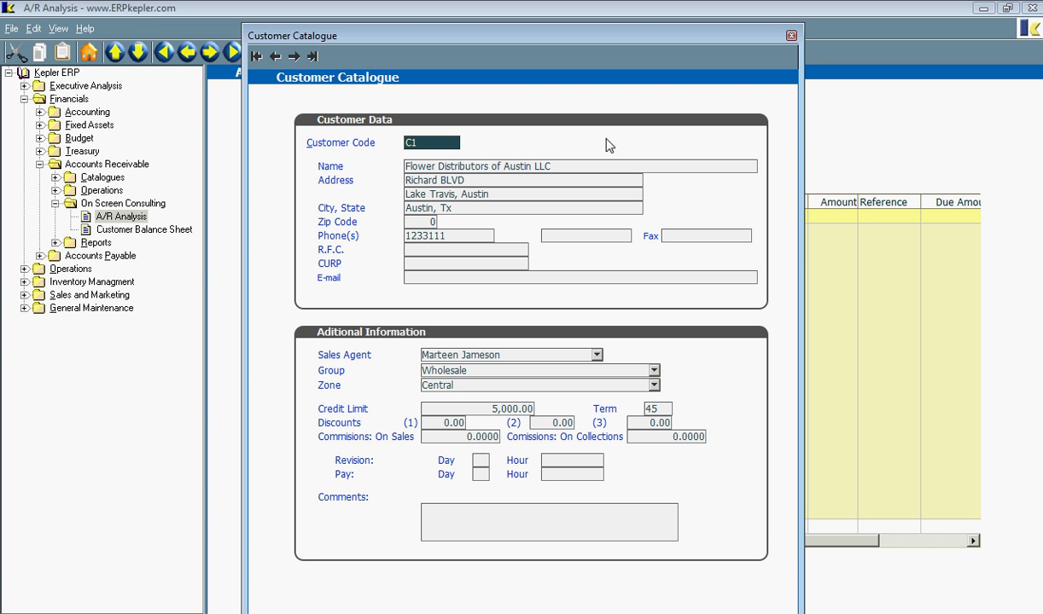
{"action": "key", "text": "Return"}
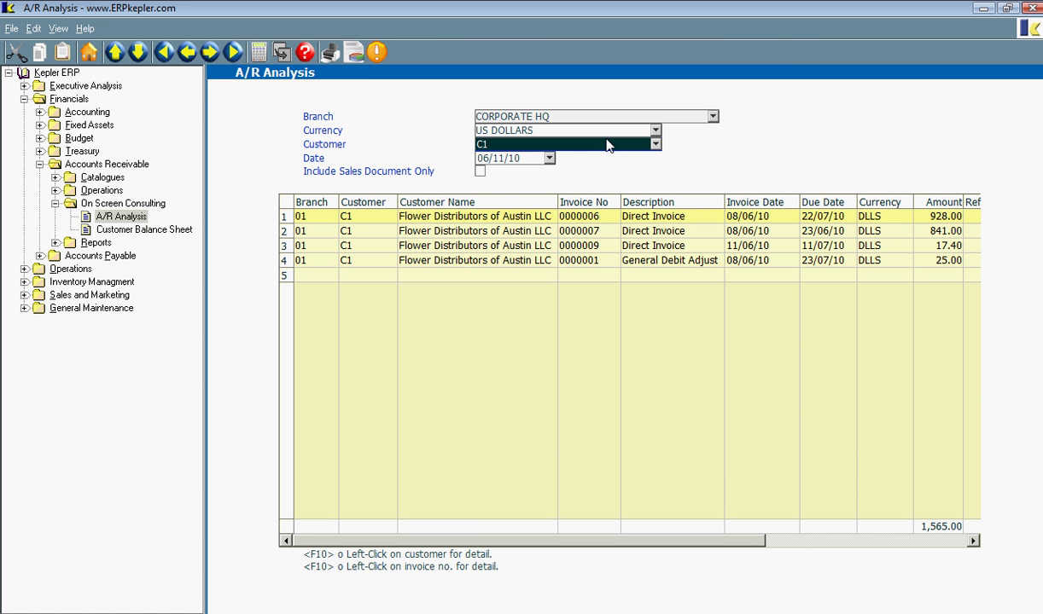
{"action": "left_click", "coordinate": [579, 249]}
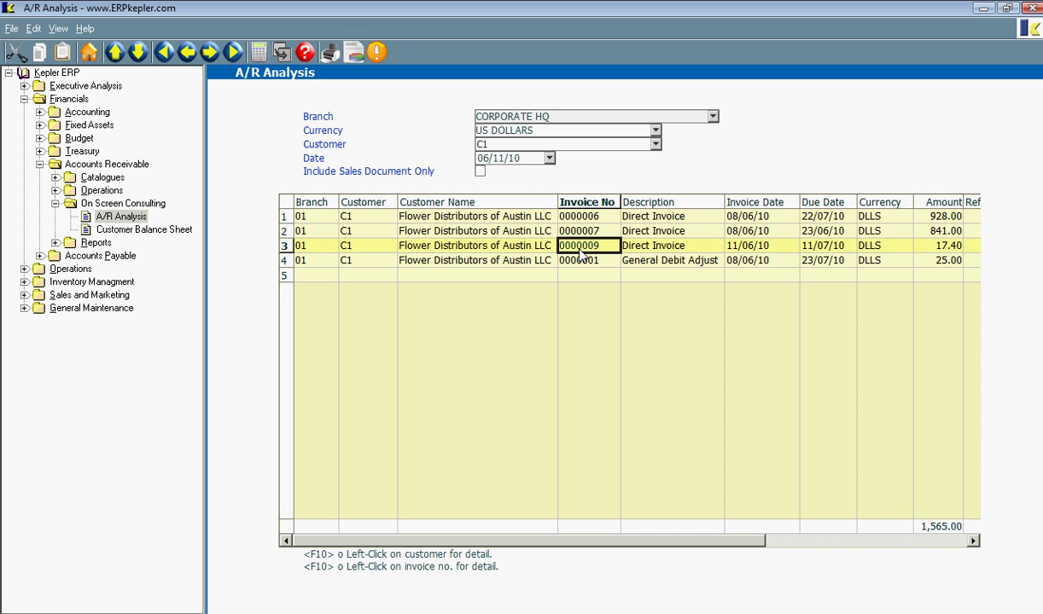
{"action": "left_click", "coordinate": [734, 248]}
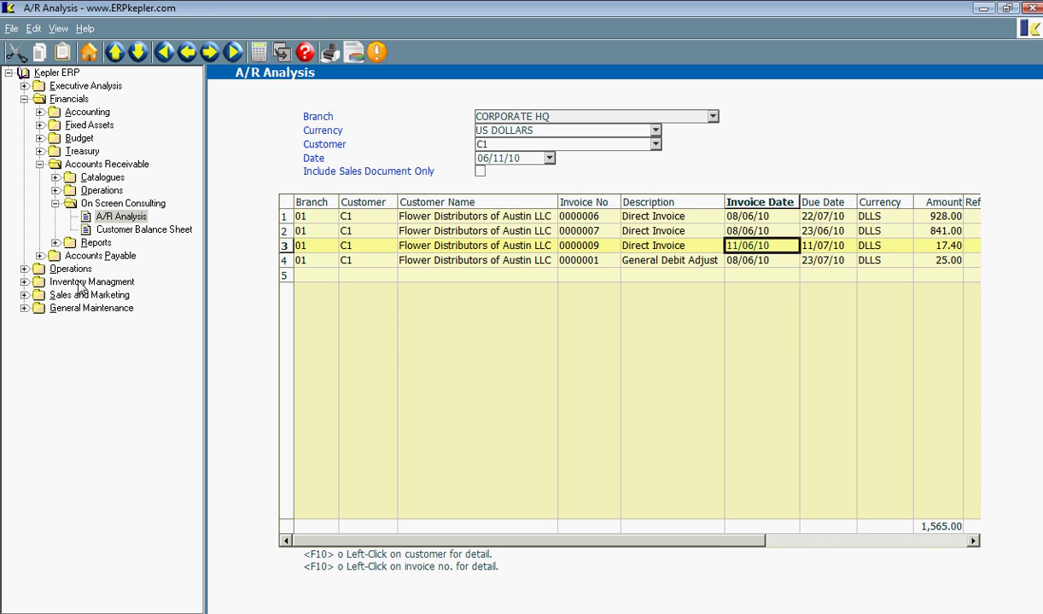
Open the Inventory Transactions report from the movement reports of Inventory Management
{"action": "double_click", "coordinate": [69, 99]}
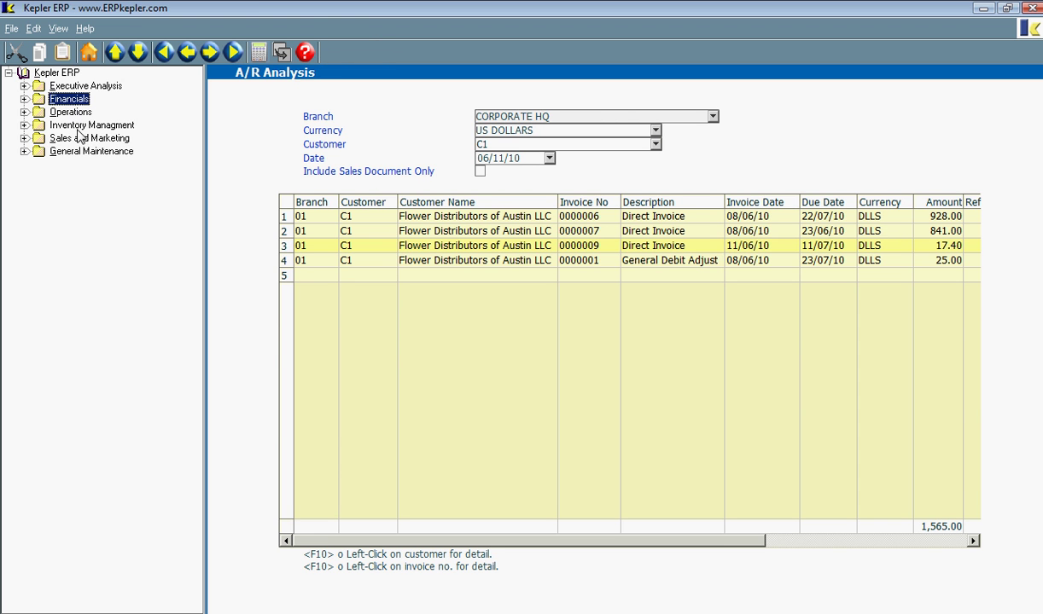
{"action": "double_click", "coordinate": [78, 126]}
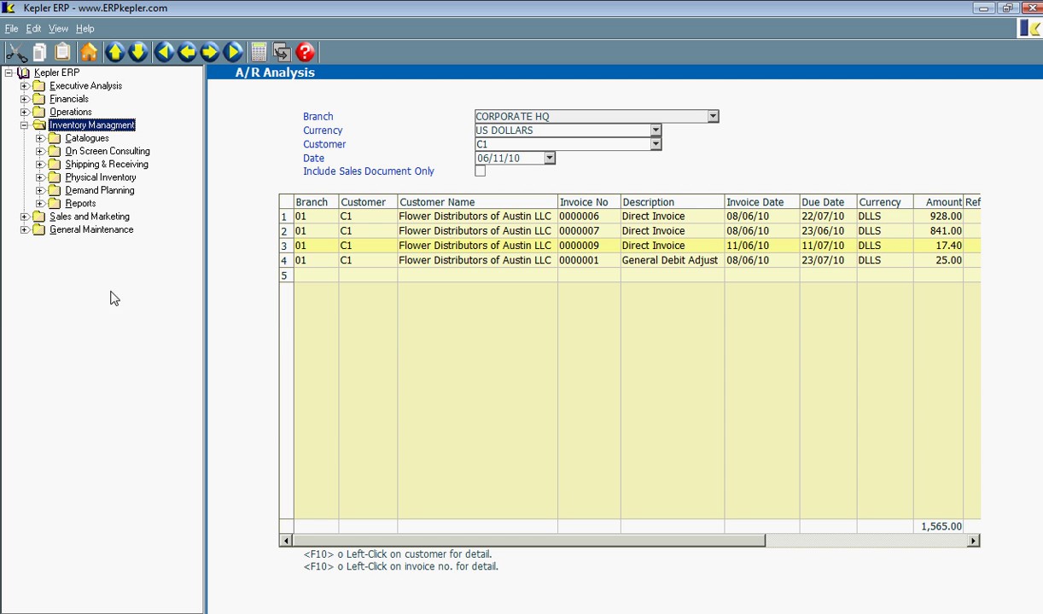
{"action": "left_click", "coordinate": [82, 205]}
{"action": "double_click", "coordinate": [81, 207]}
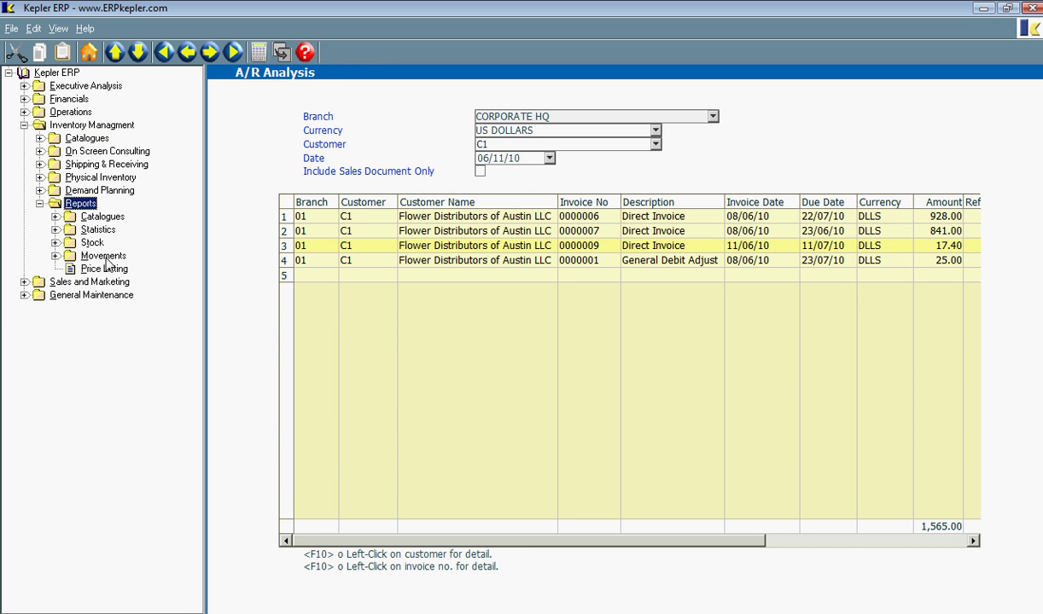
{"action": "double_click", "coordinate": [106, 258]}
{"action": "left_click", "coordinate": [116, 270]}
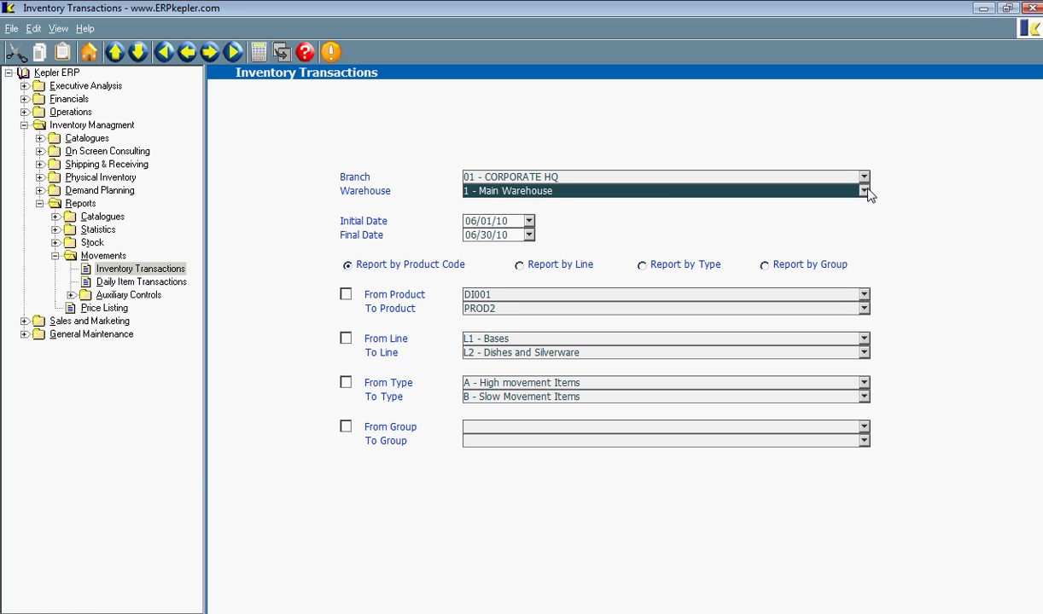
Set the inventory report to warehouse 1 - Main Warehouse with both initial and final dates at 06/11/10
{"action": "left_click", "coordinate": [826, 190]}
{"action": "left_click", "coordinate": [553, 207]}
{"action": "left_click", "coordinate": [500, 223]}
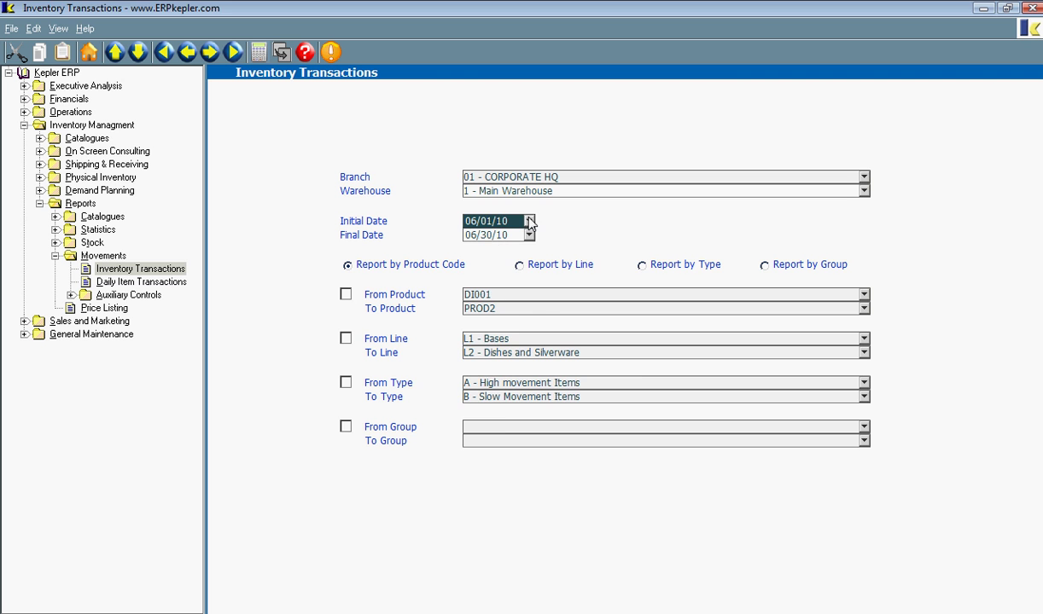
{"action": "left_click", "coordinate": [529, 222]}
{"action": "left_click", "coordinate": [546, 310]}
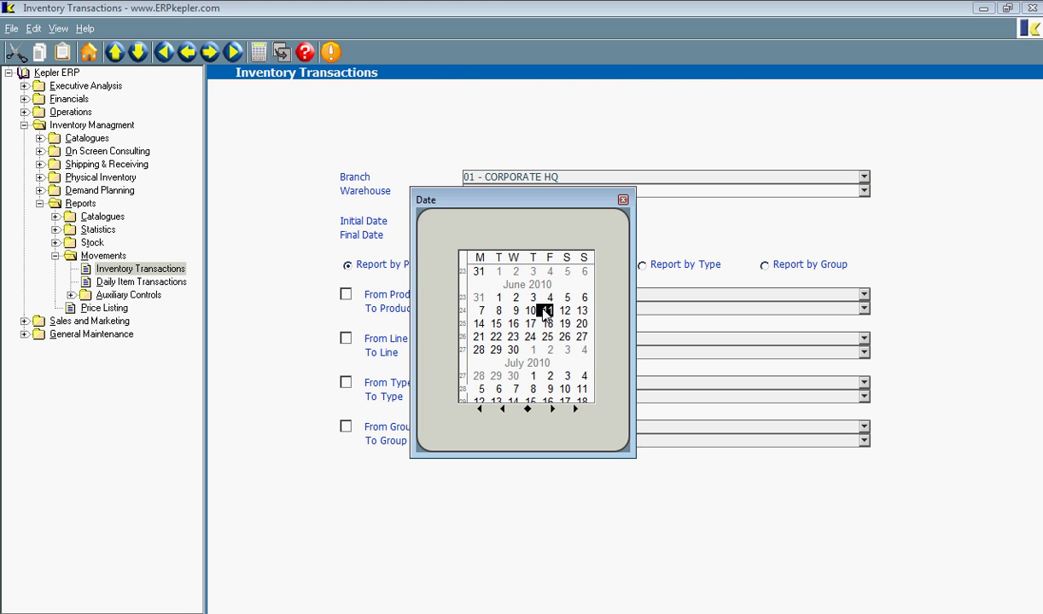
{"action": "left_click", "coordinate": [526, 236]}
{"action": "left_click", "coordinate": [547, 312]}
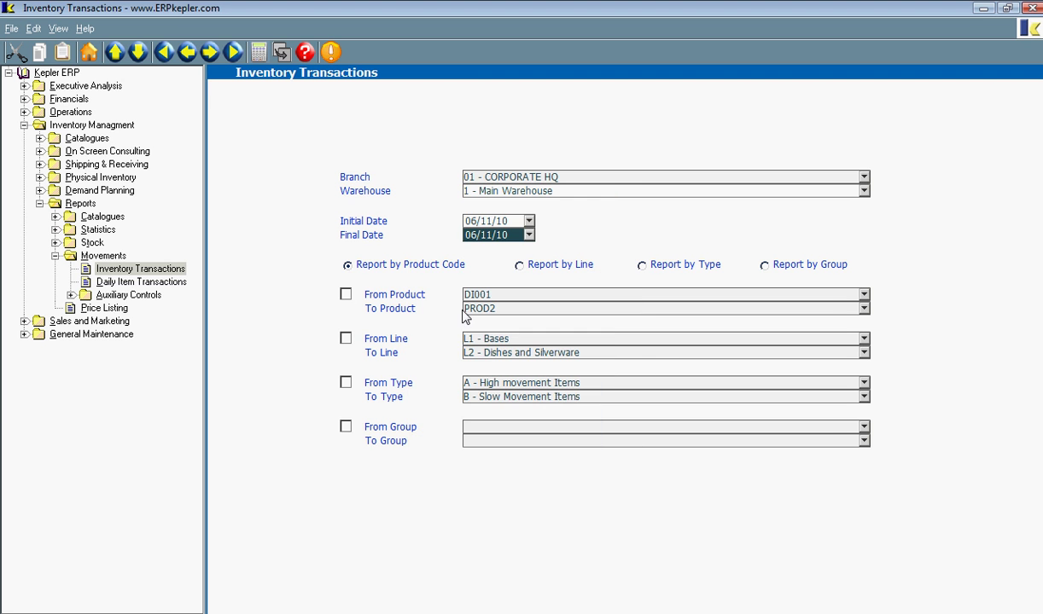
Generate the inventory transactions report, maximize it to review the product movements, and close it
{"action": "left_click", "coordinate": [324, 53]}
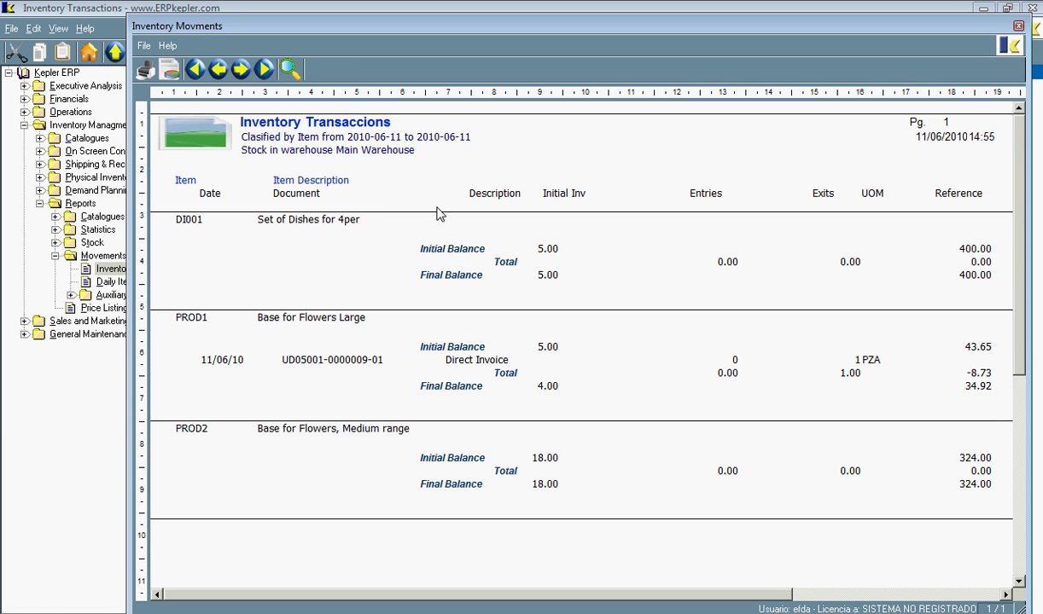
{"action": "double_click", "coordinate": [431, 30]}
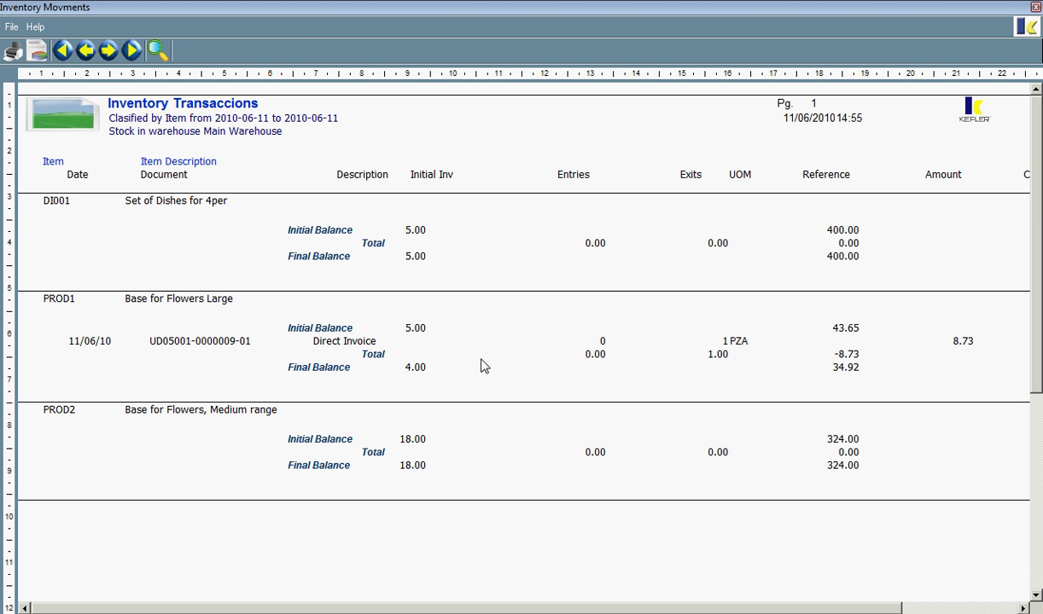
{"action": "left_click", "coordinate": [1036, 7]}
Collapse Inventory Management and open the Auxiliaries report from the Accounting reports under Financials
{"action": "double_click", "coordinate": [94, 126]}
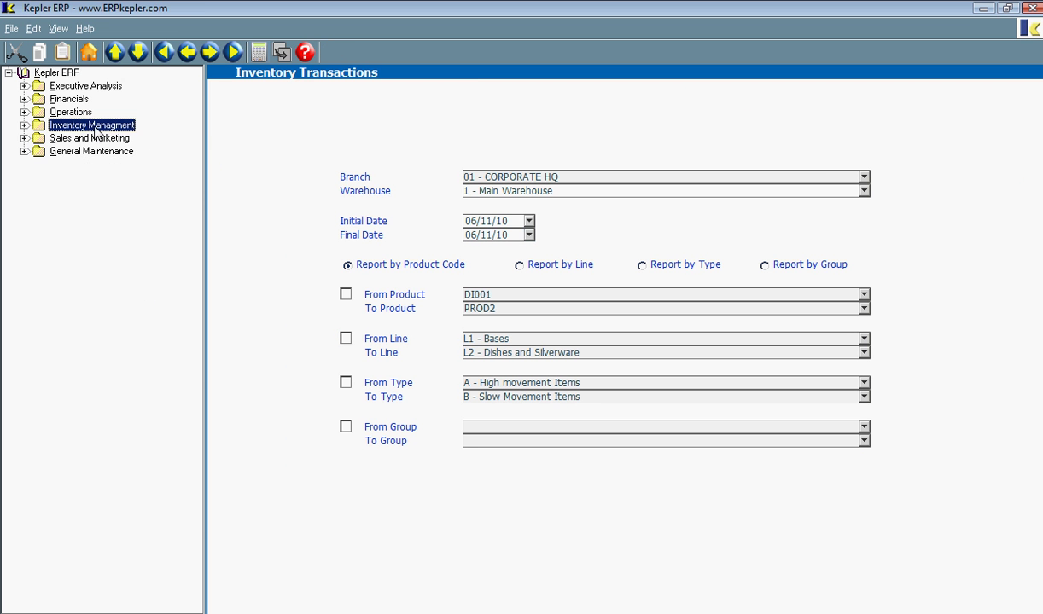
{"action": "double_click", "coordinate": [75, 101]}
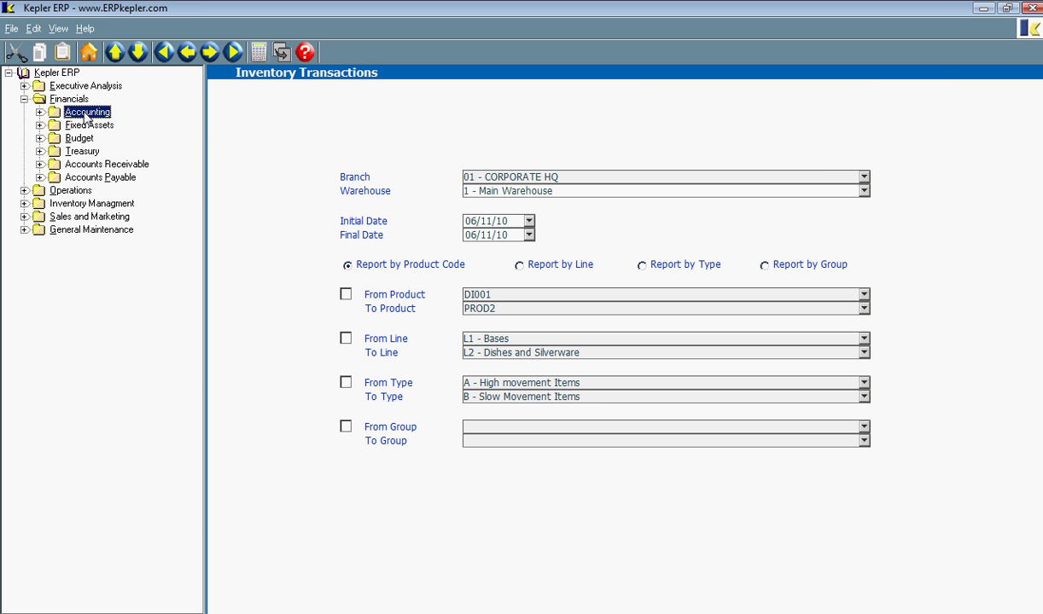
{"action": "double_click", "coordinate": [85, 112]}
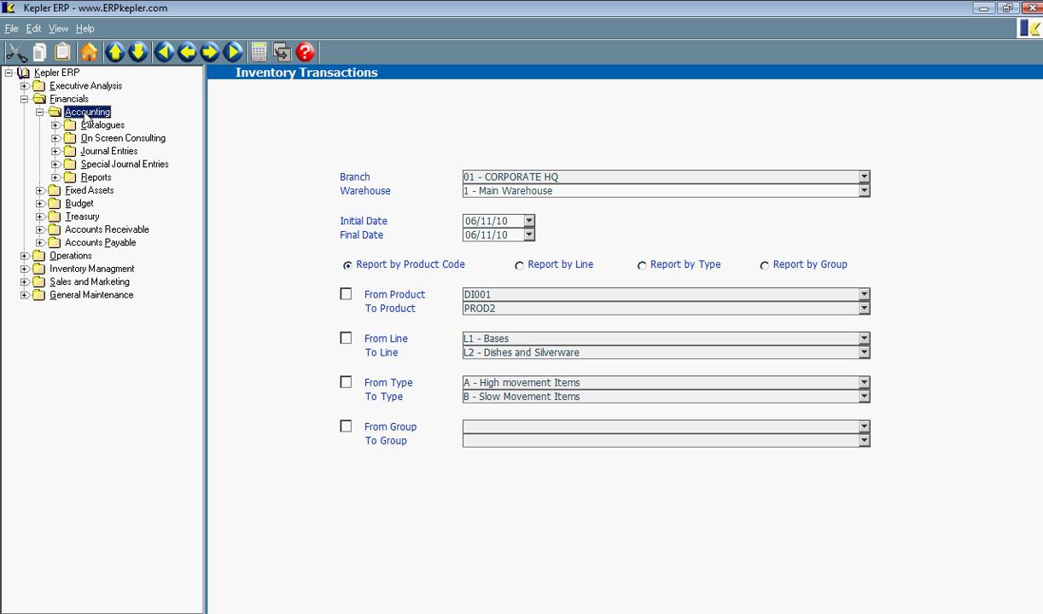
{"action": "double_click", "coordinate": [96, 178]}
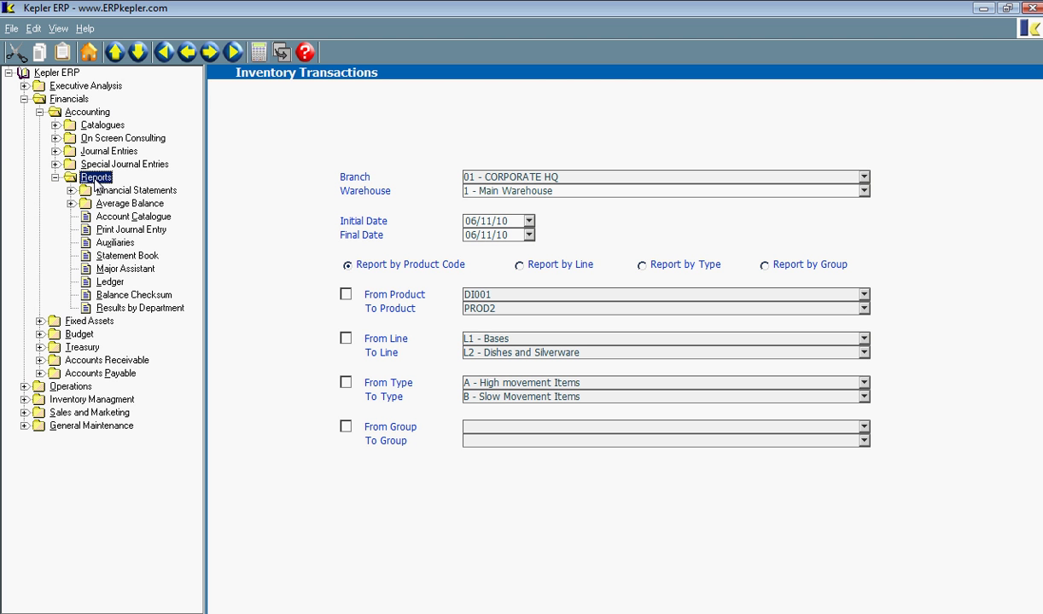
{"action": "double_click", "coordinate": [116, 243]}
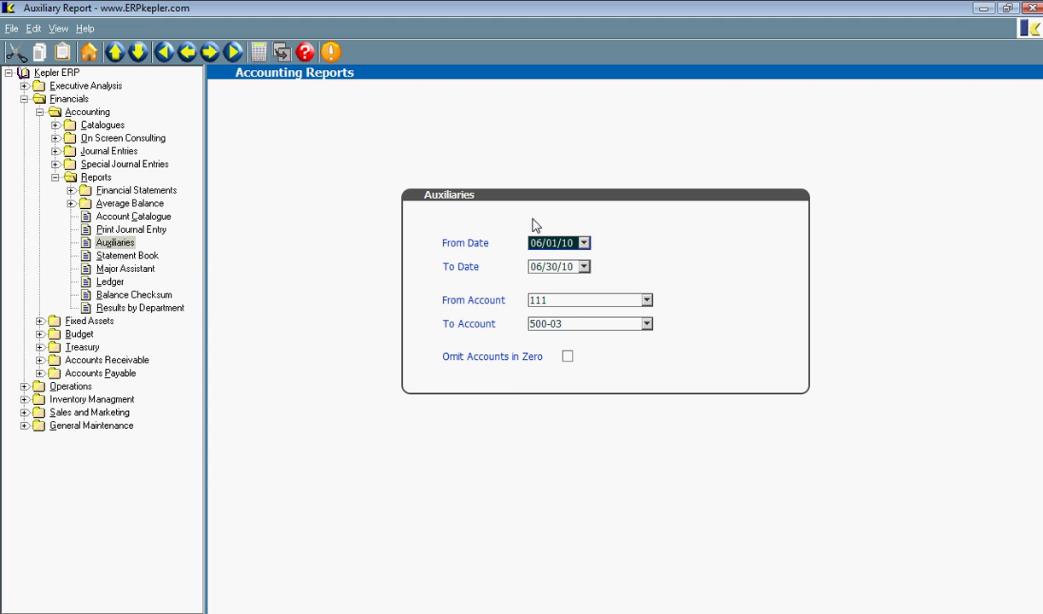
Set both the from and to dates of the Auxiliaries report to 06/11/10, keeping the default account range
{"action": "left_click", "coordinate": [583, 243]}
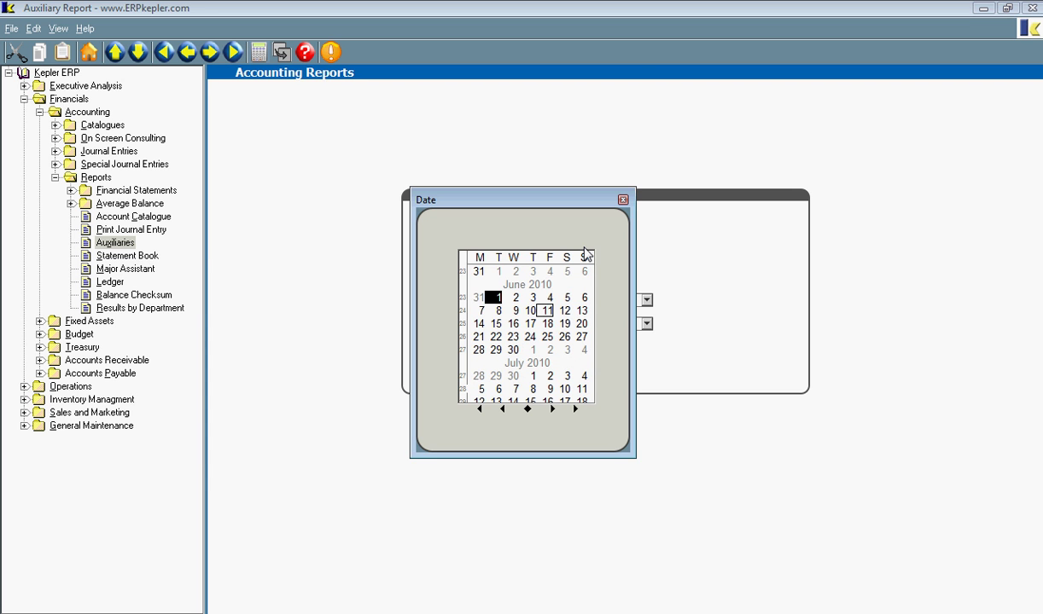
{"action": "left_click", "coordinate": [547, 310]}
{"action": "left_click", "coordinate": [587, 266]}
{"action": "left_click", "coordinate": [549, 311]}
{"action": "key", "text": "Tab"}
{"action": "key", "text": "Tab"}
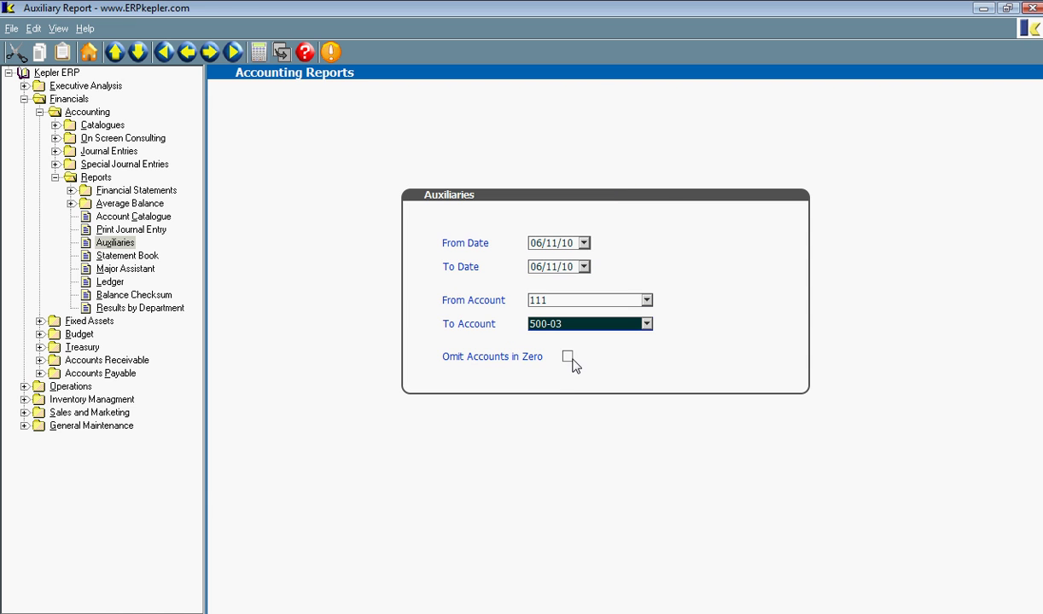
Generate the Auxiliary Report, page forward to page 6 to check the customer account's journal voucher, and close the report
{"action": "left_click", "coordinate": [331, 53]}
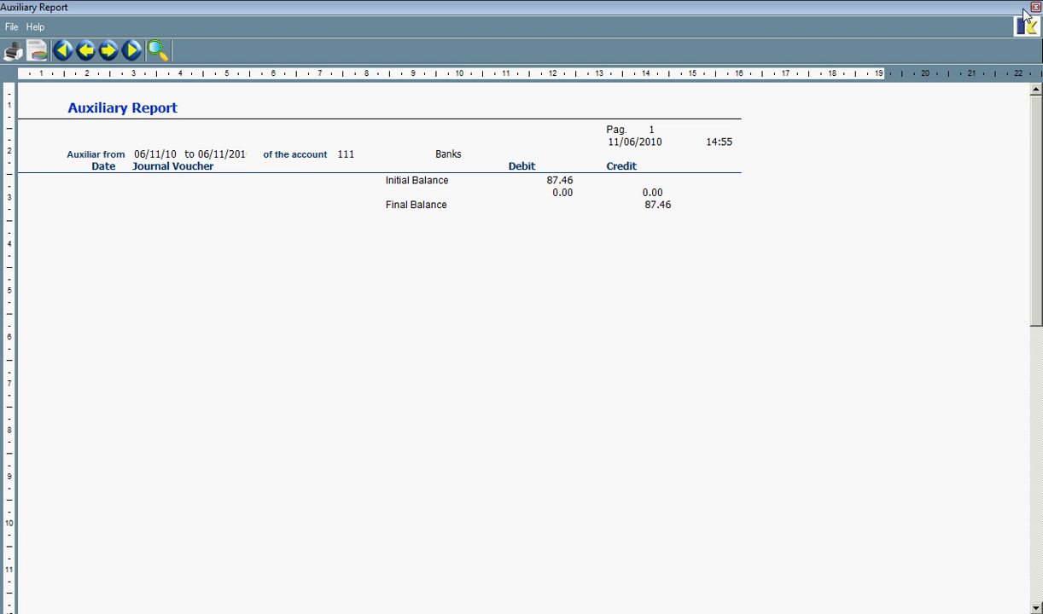
{"action": "left_click", "coordinate": [1040, 432]}
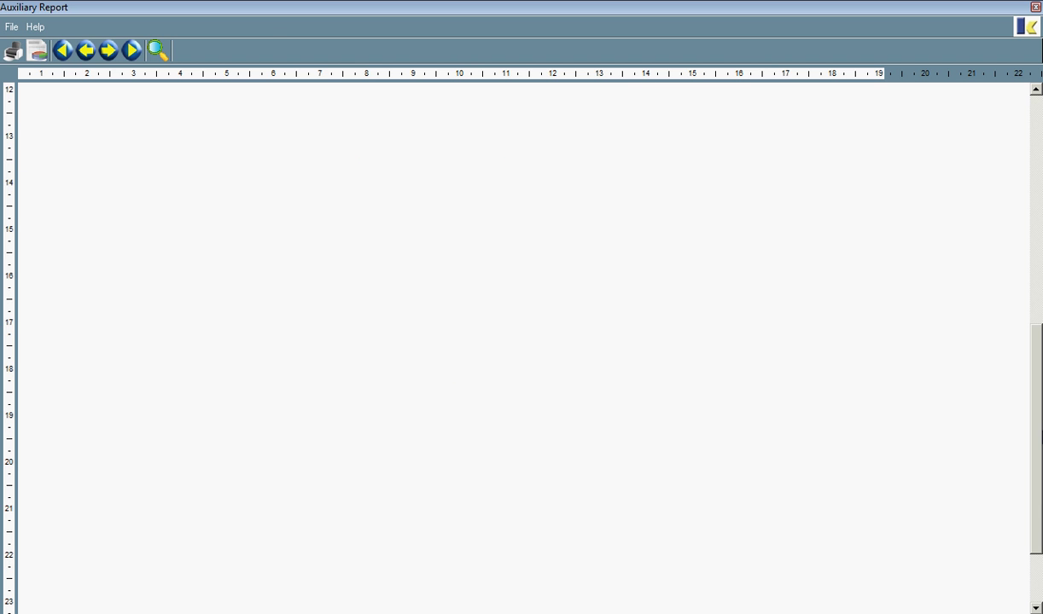
{"action": "left_click", "coordinate": [106, 49]}
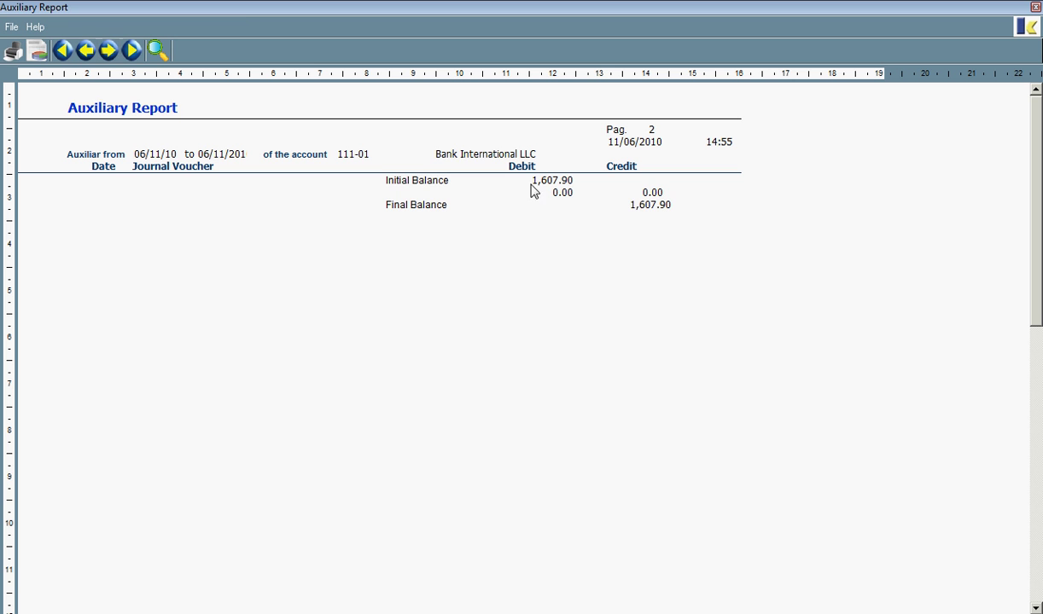
{"action": "left_click", "coordinate": [108, 51]}
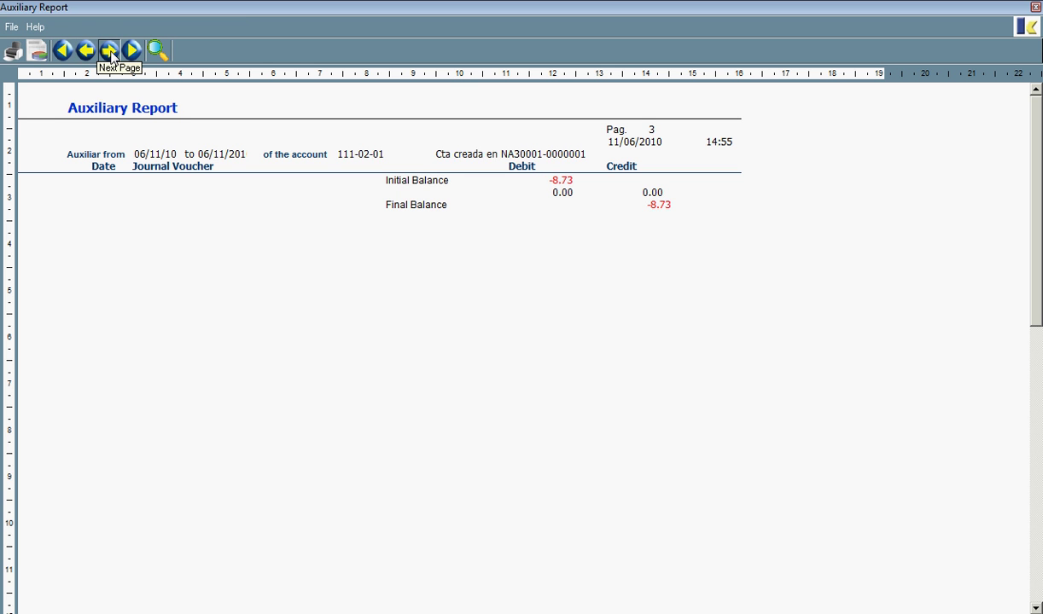
{"action": "left_click", "coordinate": [110, 51]}
{"action": "left_click", "coordinate": [109, 51]}
{"action": "left_click", "coordinate": [109, 52]}
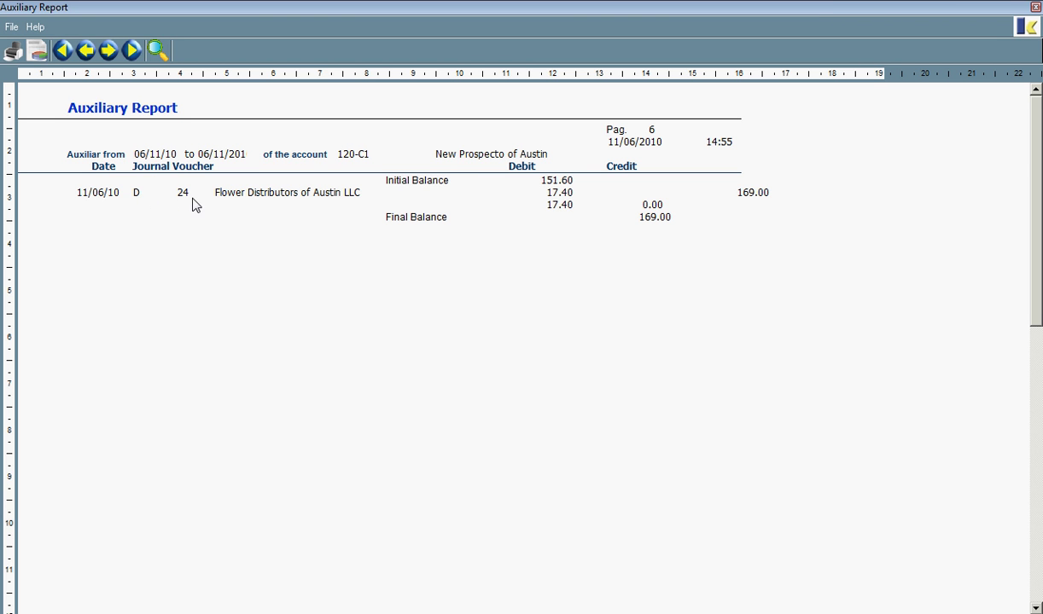
{"action": "left_click", "coordinate": [1035, 6]}
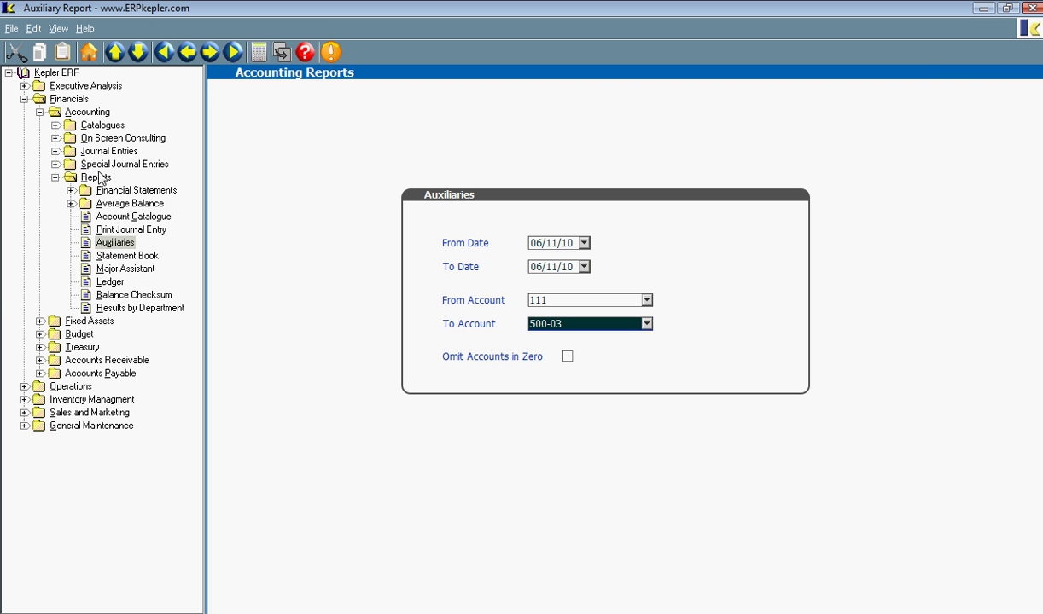
Open Consult Journal Entry under Accounting and load daily journal entry 24 for month 6
{"action": "double_click", "coordinate": [96, 176]}
{"action": "double_click", "coordinate": [107, 153]}
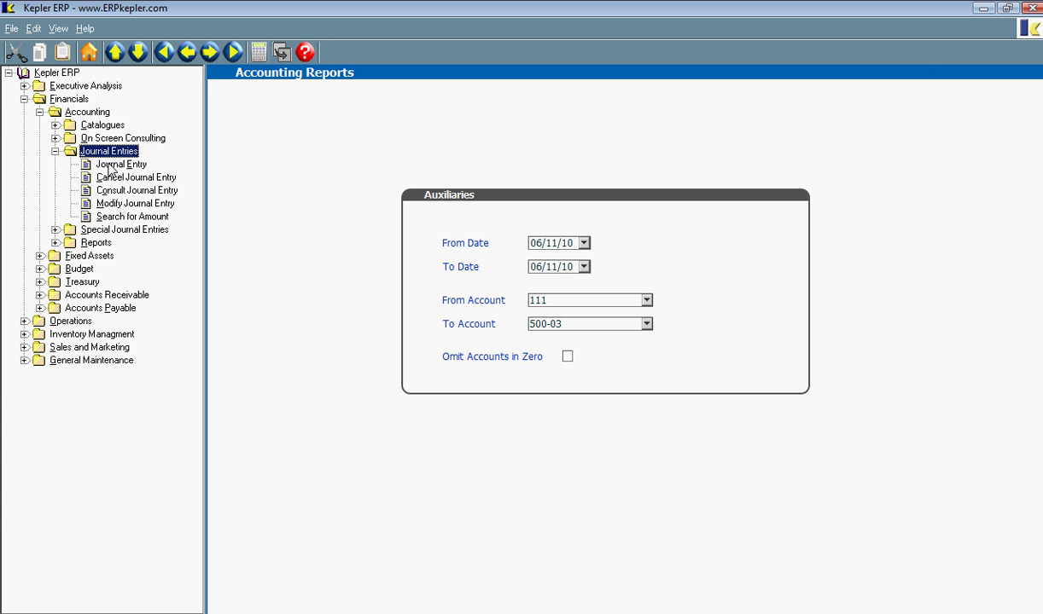
{"action": "double_click", "coordinate": [112, 189]}
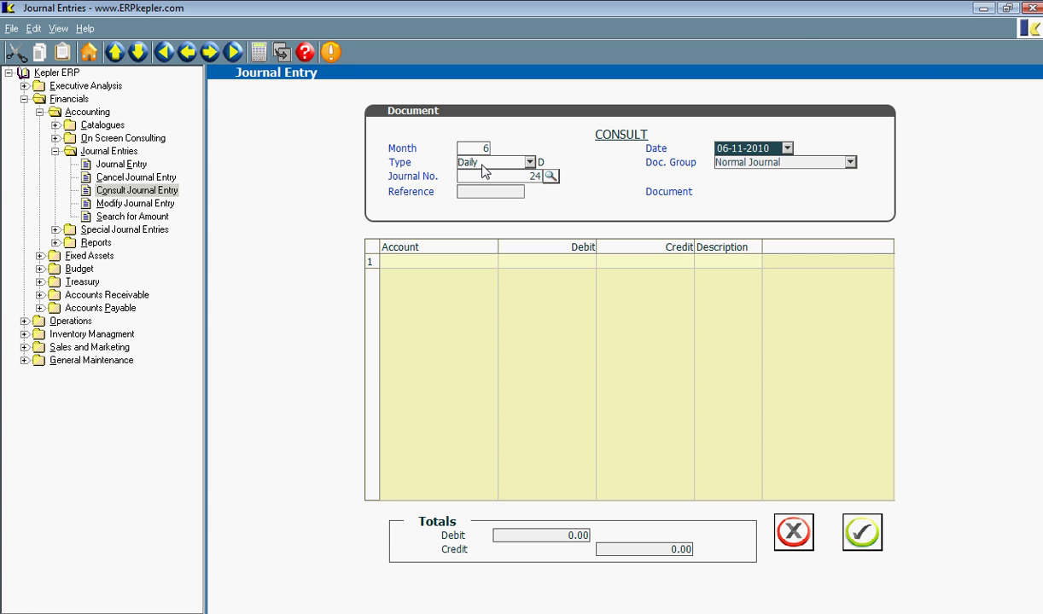
{"action": "left_click", "coordinate": [483, 166]}
{"action": "left_click", "coordinate": [489, 177]}
{"action": "key", "text": "Return"}
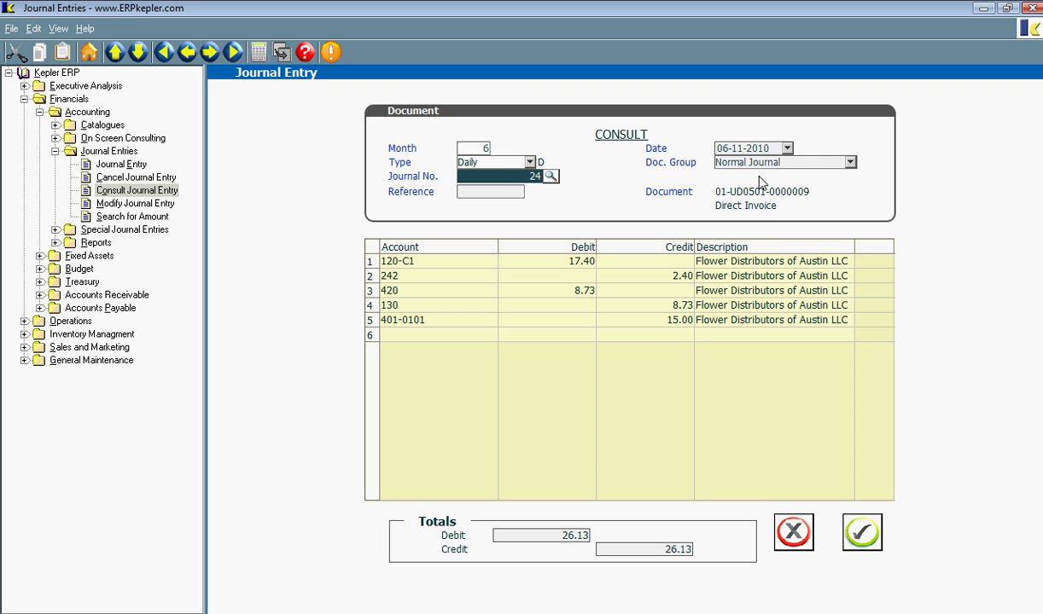